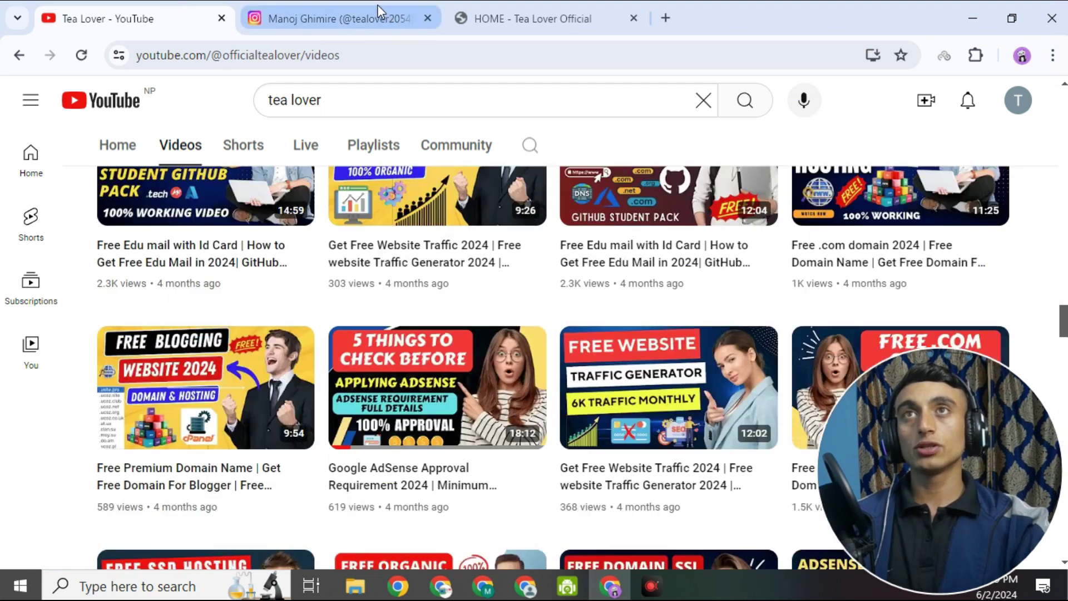
Step: View the Tea Lover Instagram profile, then the Tea Lover Official homepage
left_click(377, 6)
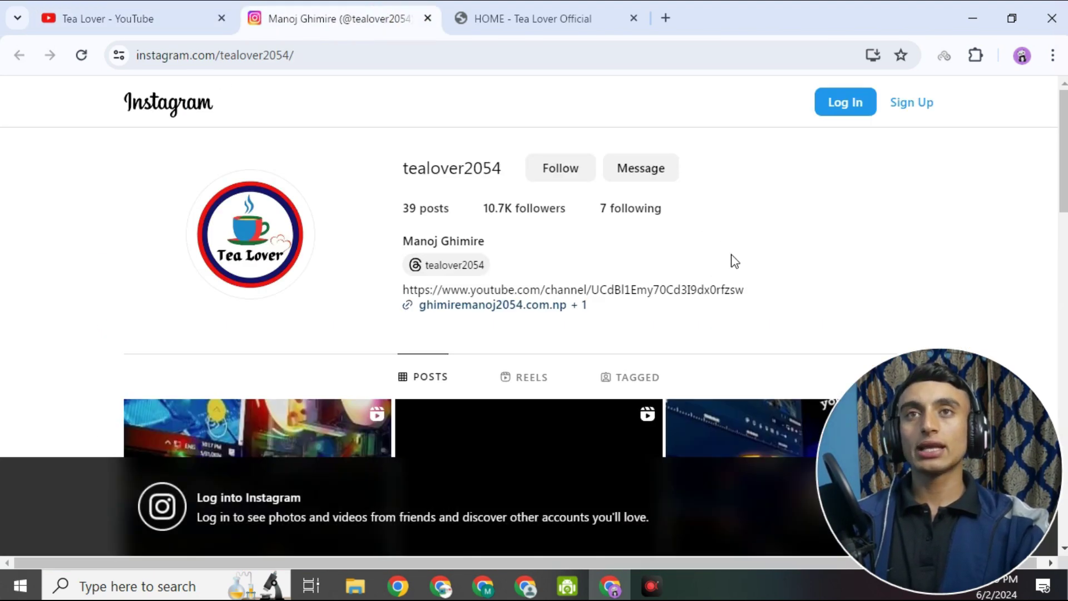
left_click(516, 18)
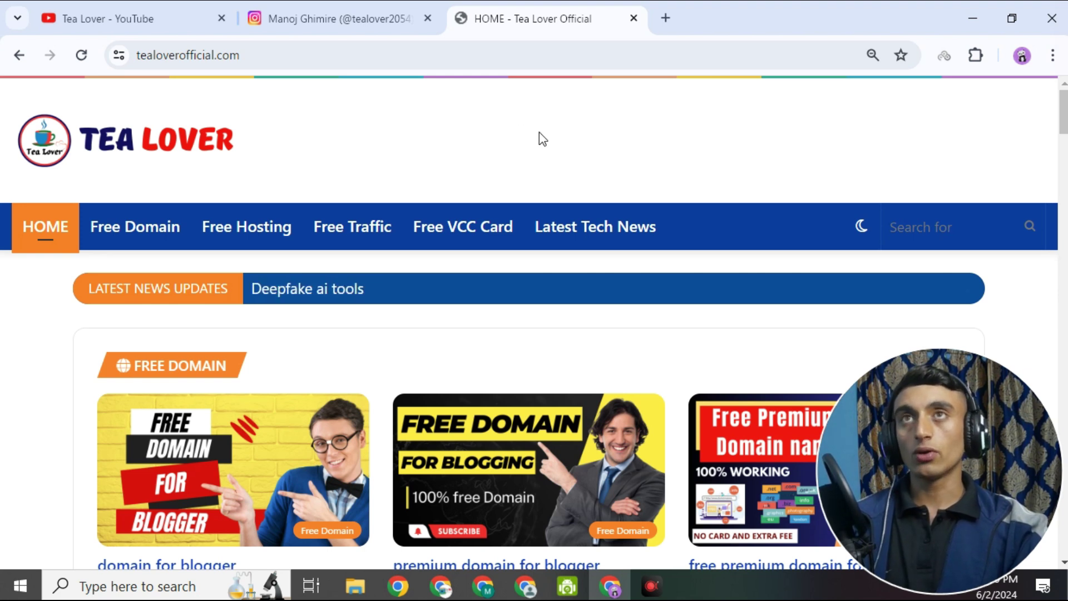
Step: Load super.so in a new tab and go to its free-account sign-up page
left_click(668, 18)
right_click(339, 43)
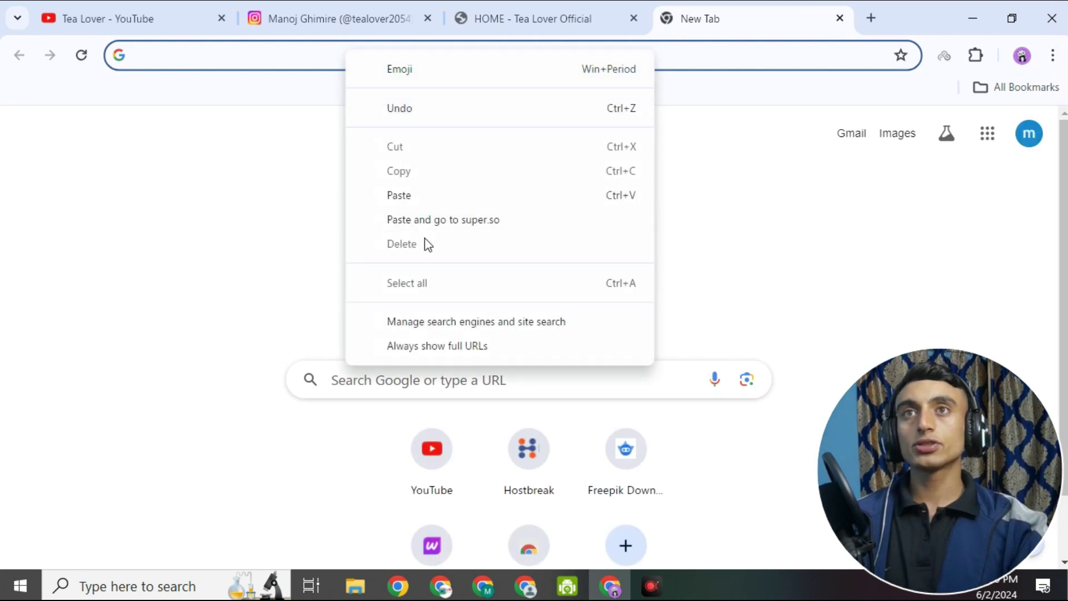
left_click(421, 220)
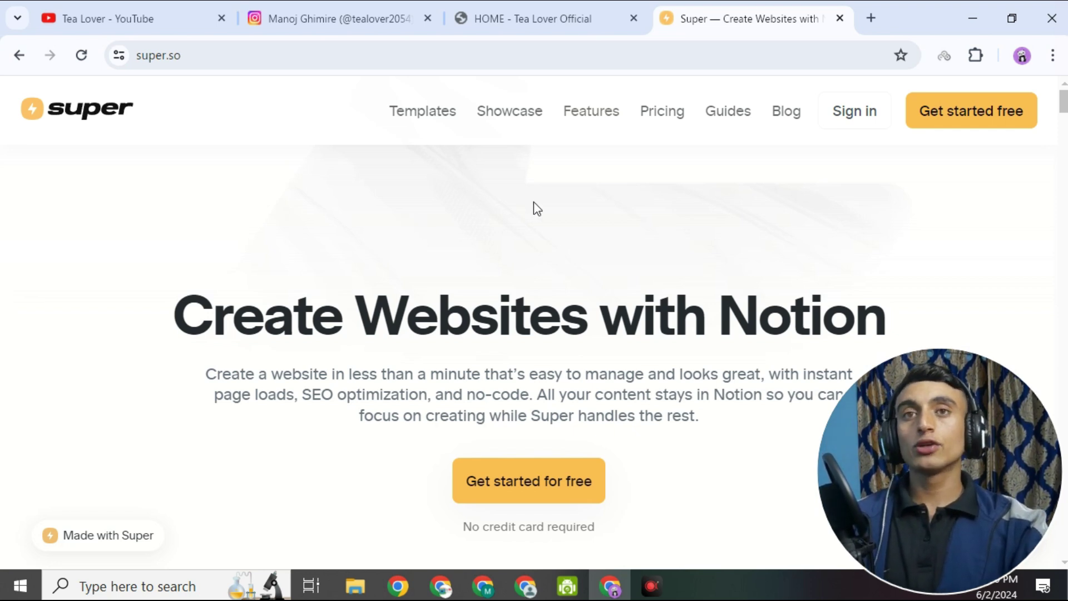
scroll(595, 189, "down", 3)
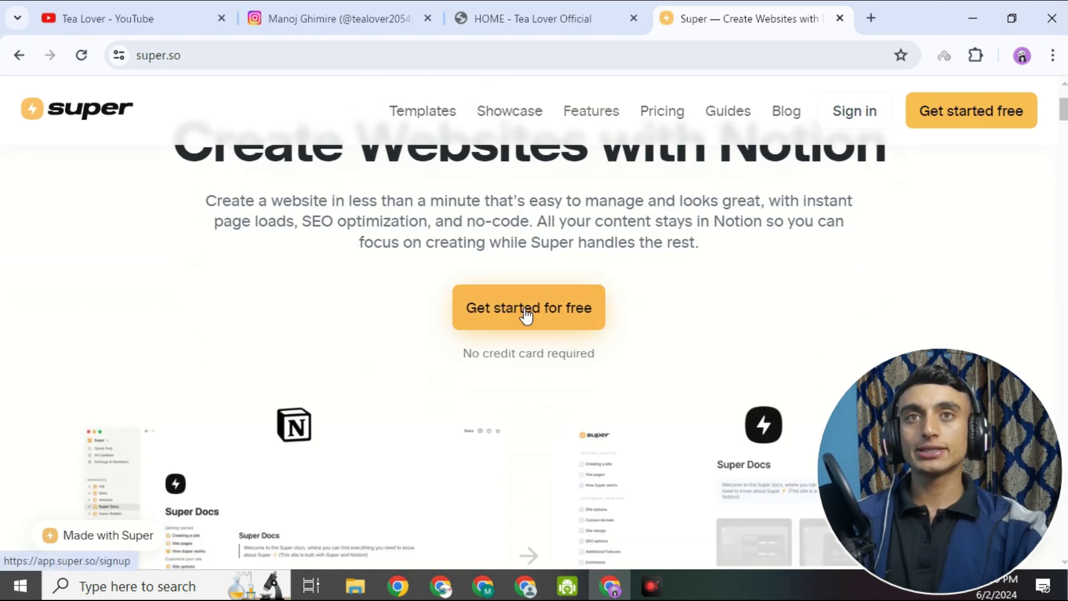
left_click(502, 322)
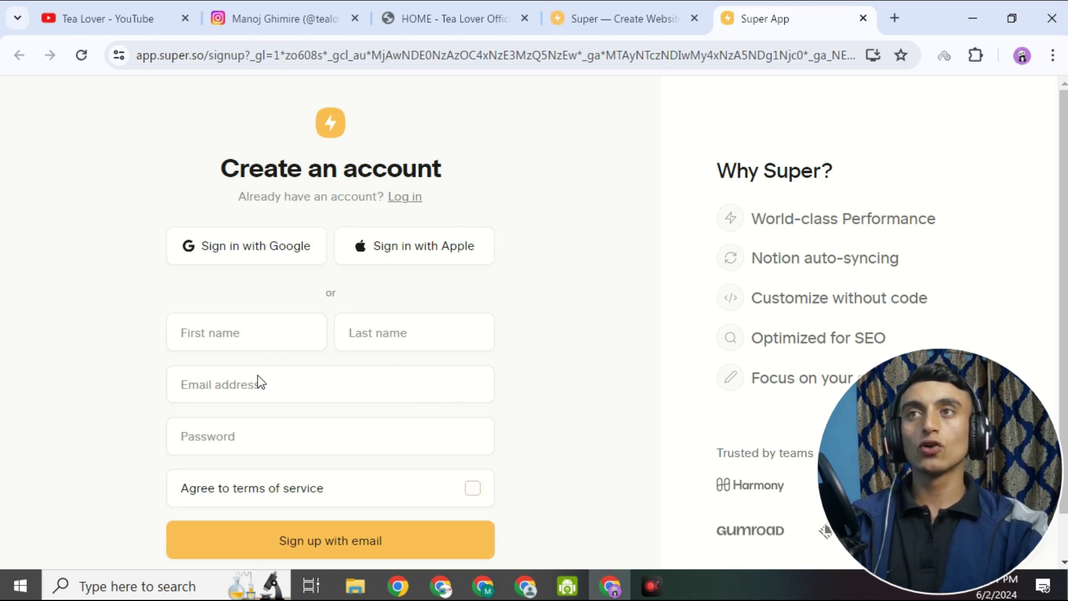
Step: Sign in to Super with the Google account, retrying once from the login page
left_click(233, 248)
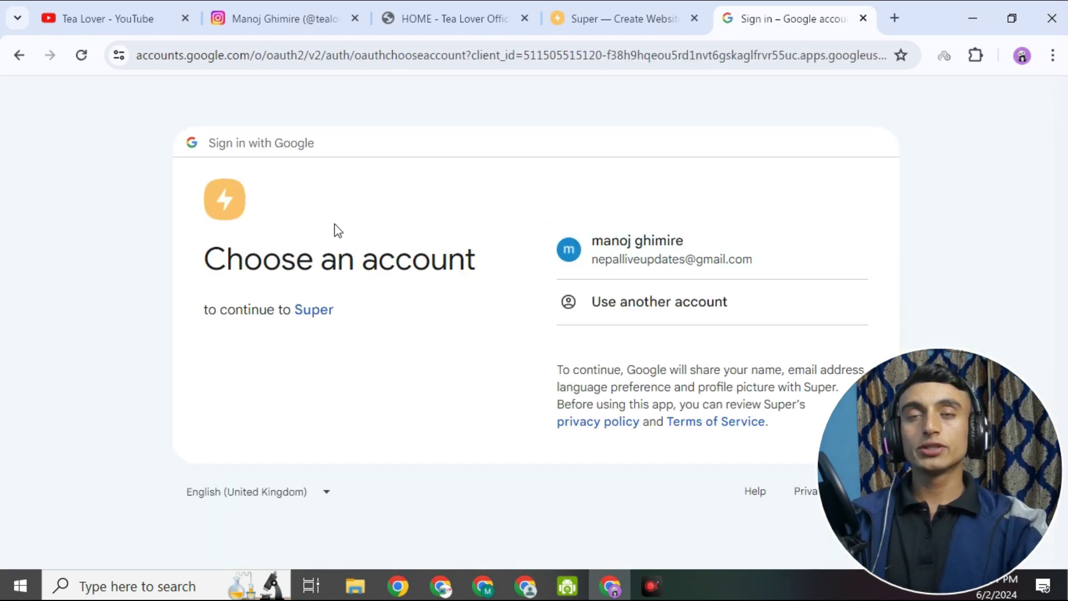
left_click(759, 262)
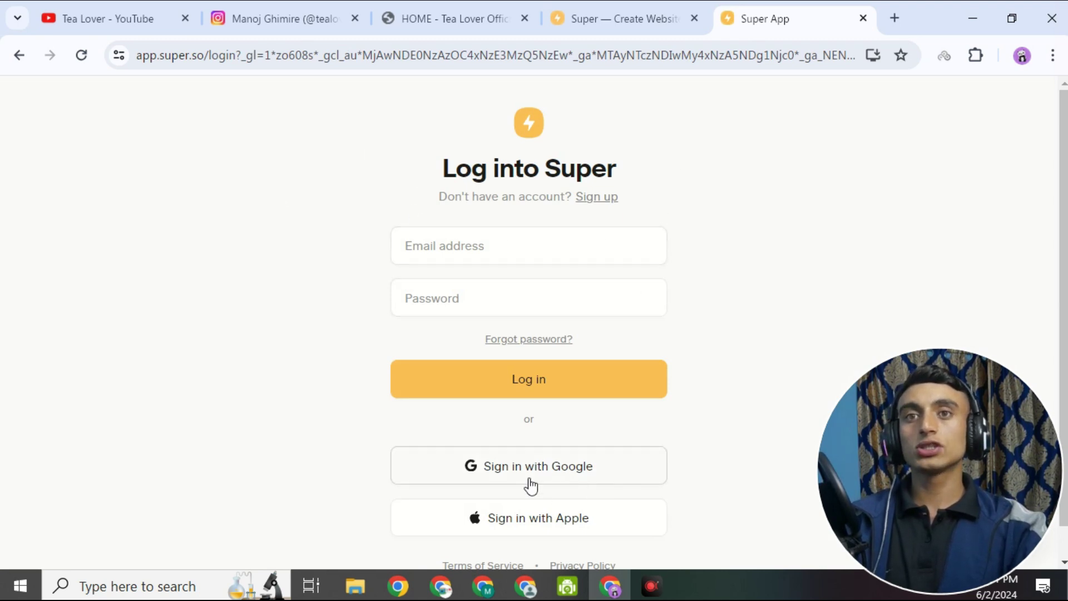
left_click(589, 481)
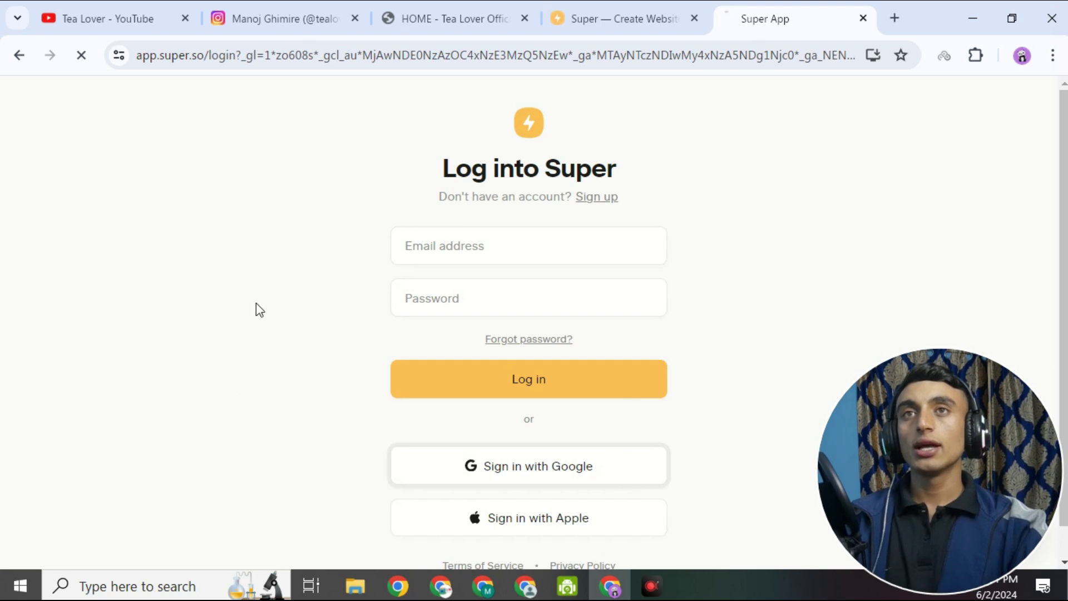
left_click(637, 269)
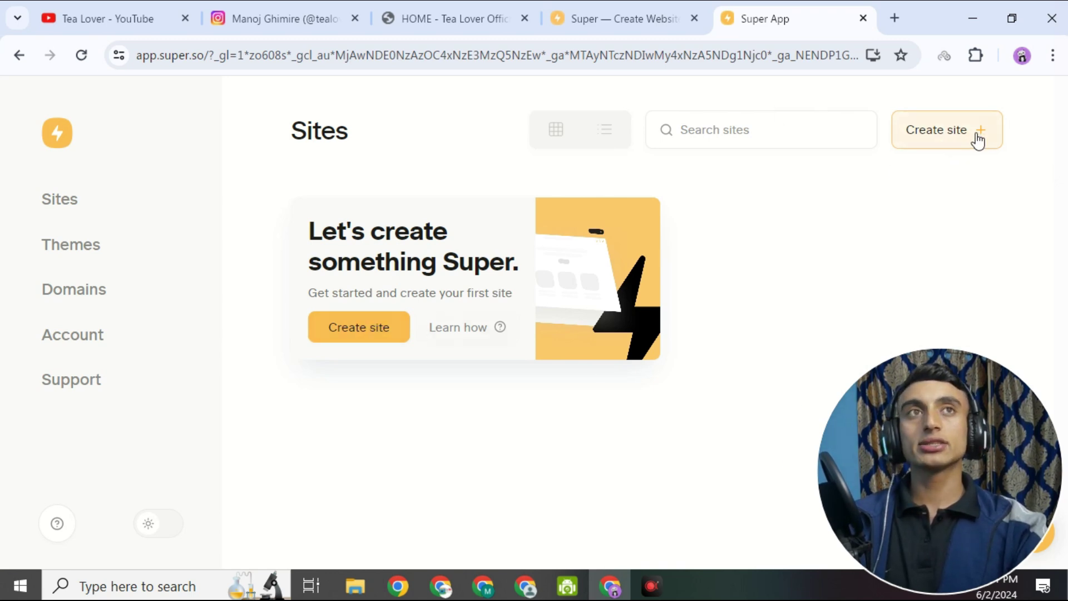
Step: Open Super's Create a site form and focus its Notion share URL field
left_click(953, 135)
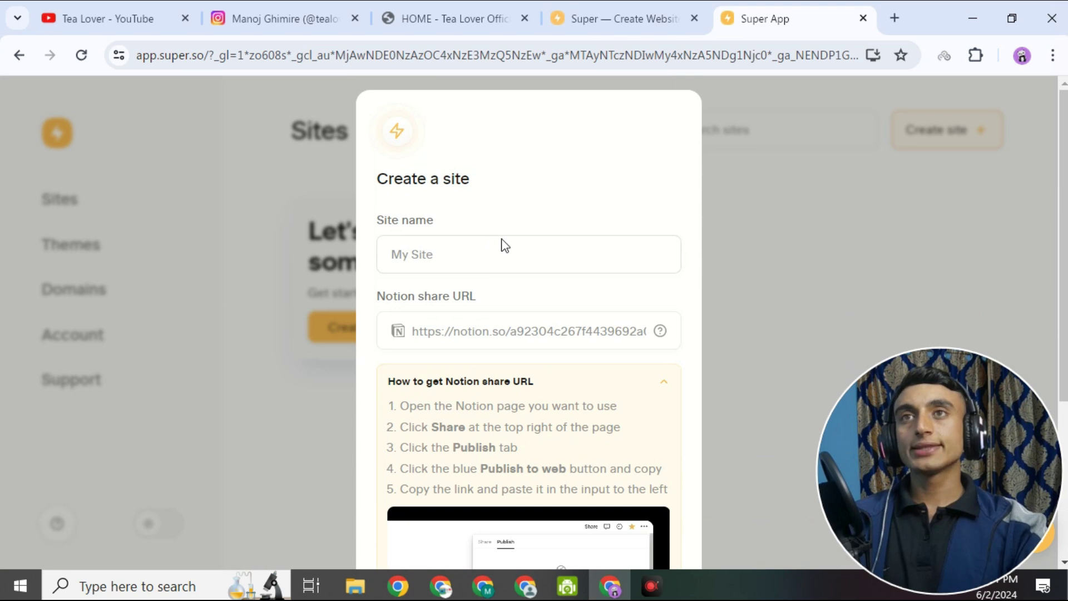
left_click_drag(371, 216, 461, 220)
left_click_drag(377, 297, 472, 298)
scroll(570, 189, "down", 2)
scroll(570, 189, "down", 2)
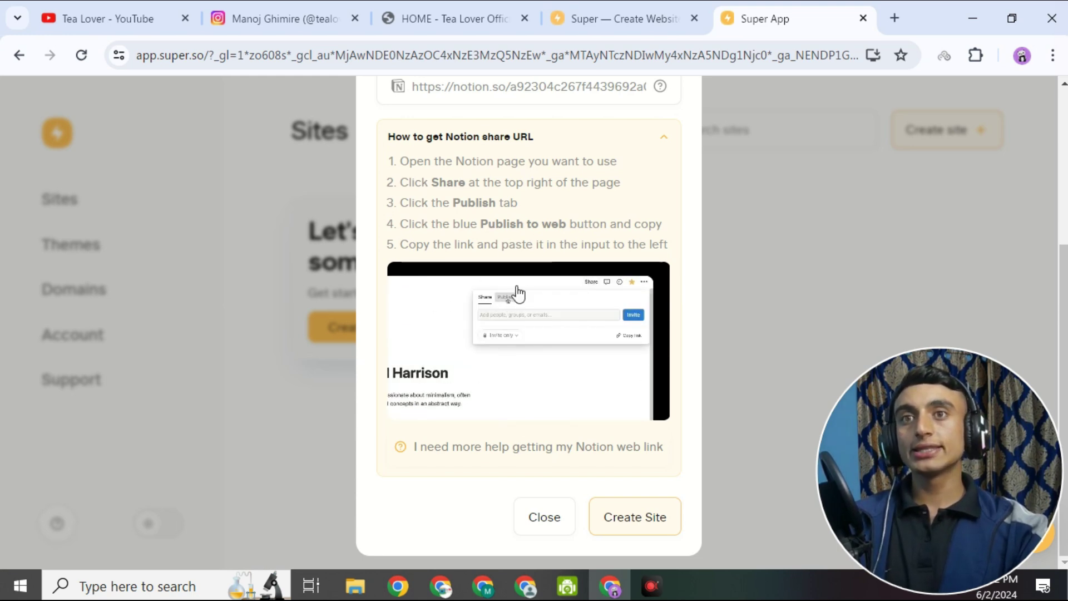
scroll(505, 298, "up", 4)
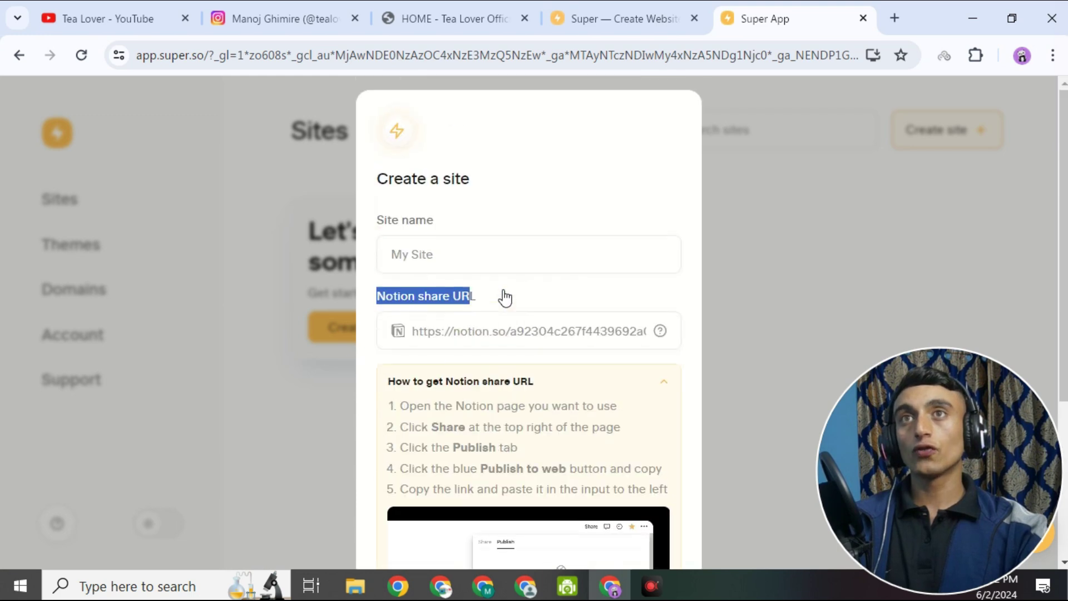
left_click(434, 295)
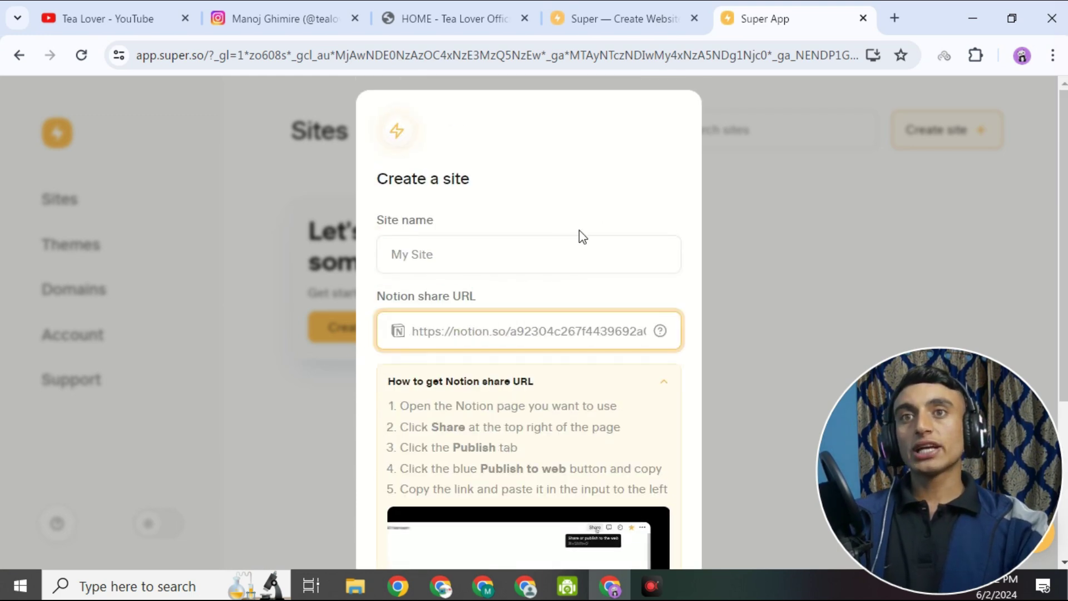
left_click(889, 22)
Step: Search Google for 'notion', open notion.so, and go to the Get Notion free sign-up
type("notion")
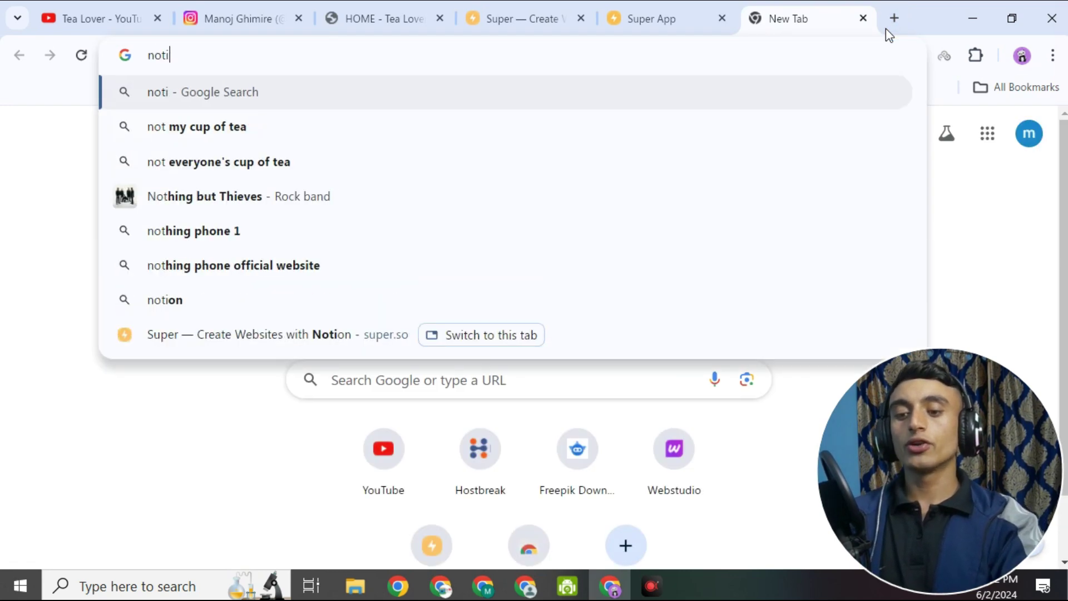
key("Return")
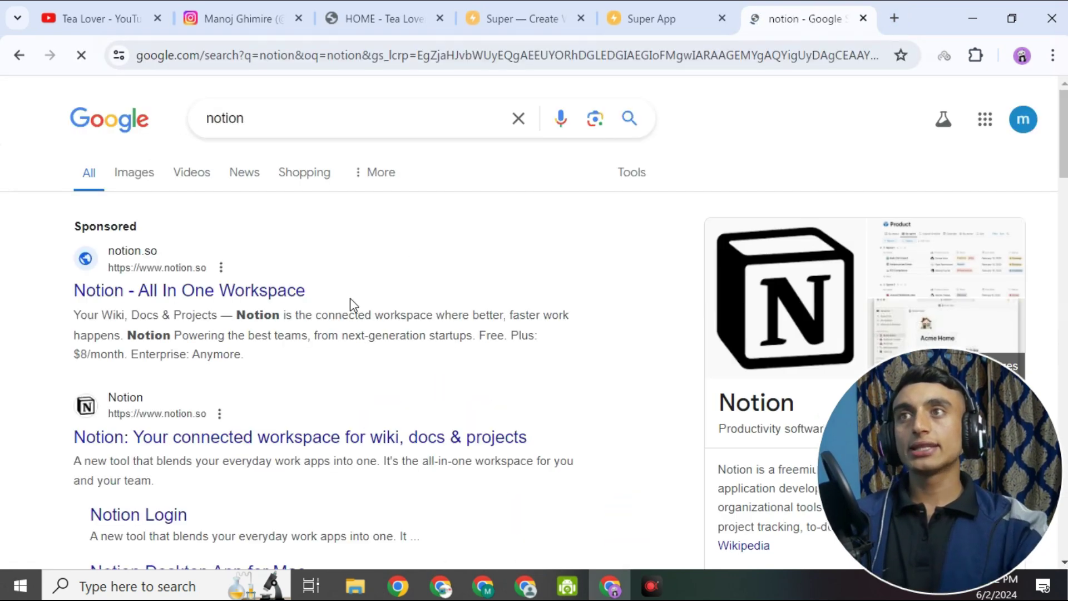
left_click(325, 438)
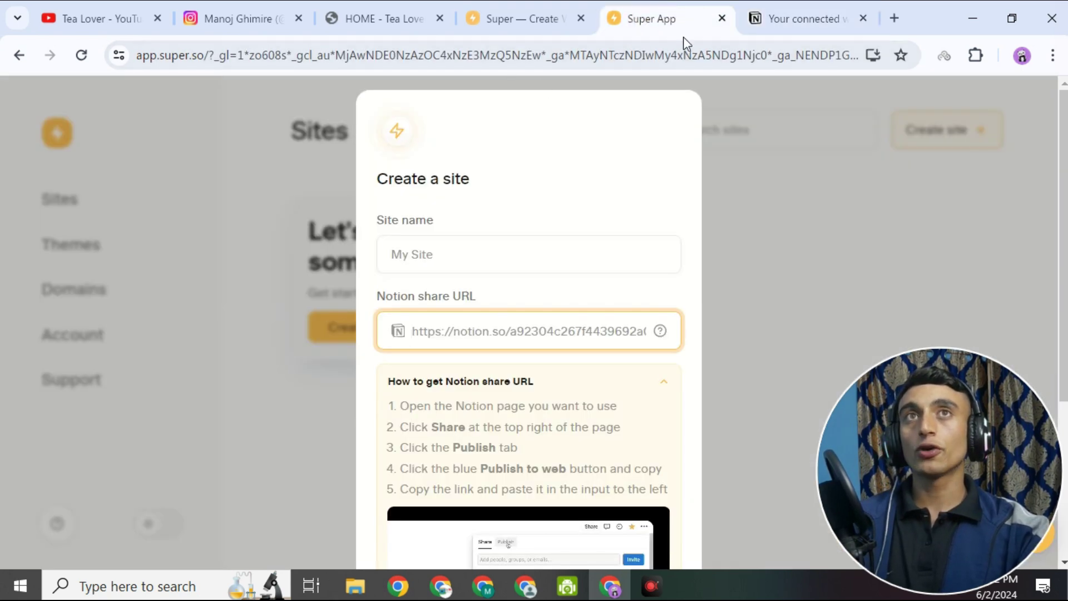
left_click(790, 21)
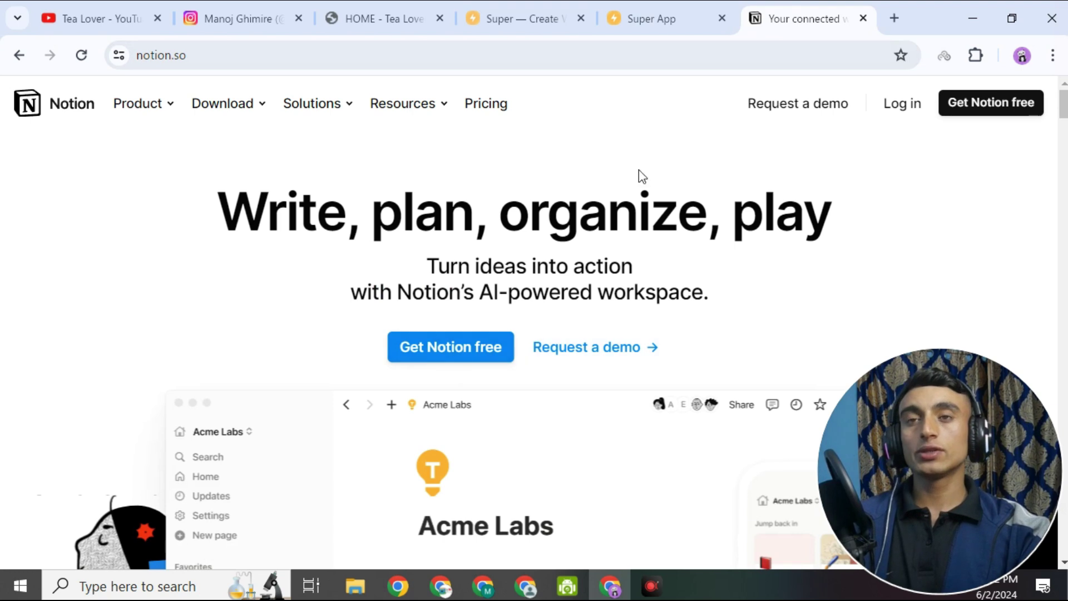
left_click(448, 349)
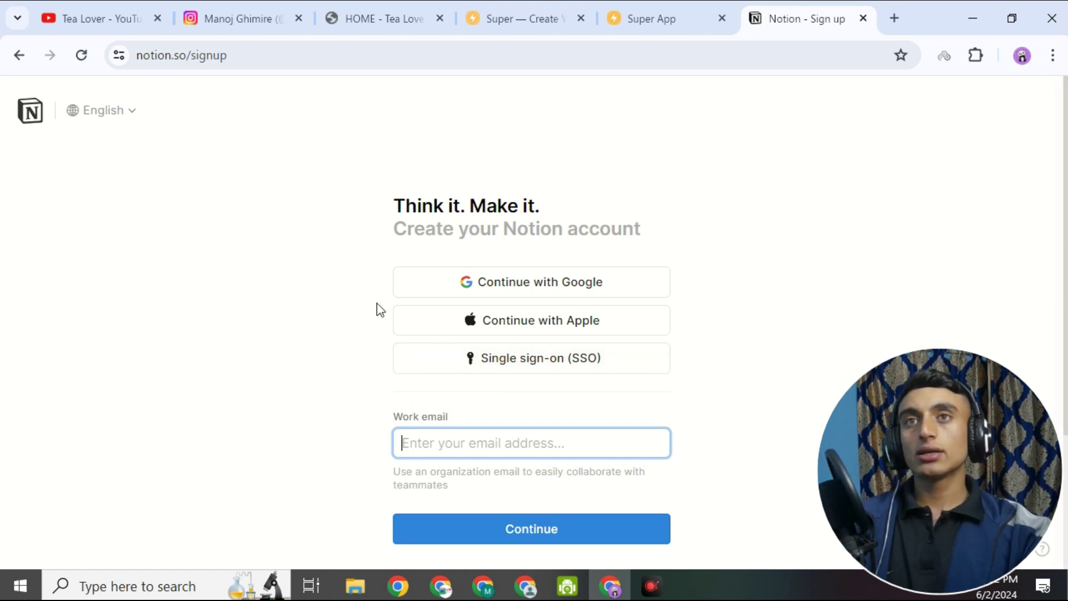
Step: Sign up for Notion with the Google account and allow access
left_click(553, 286)
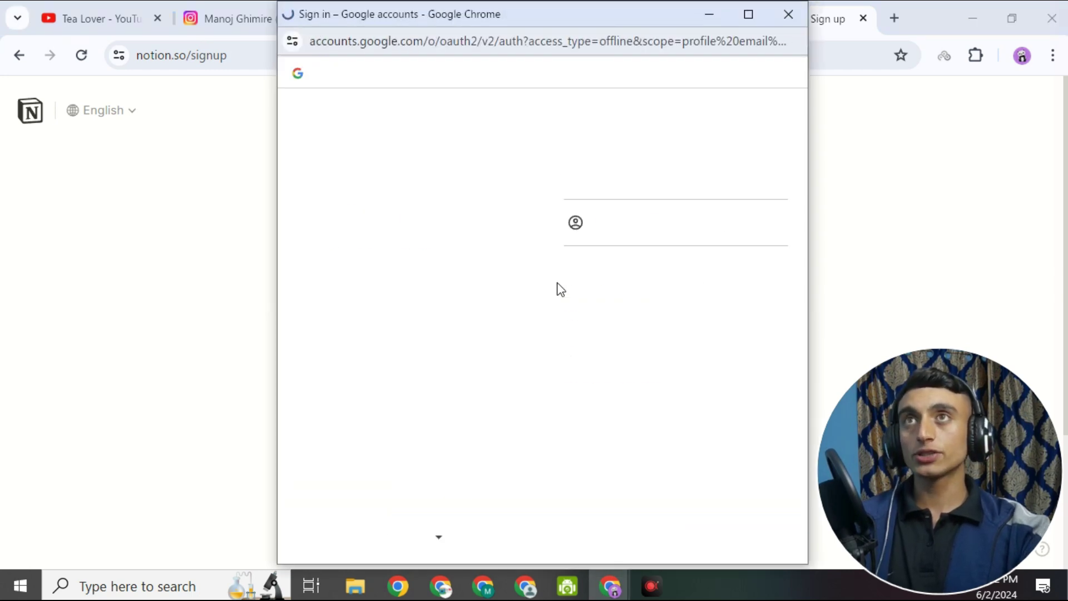
left_click(685, 163)
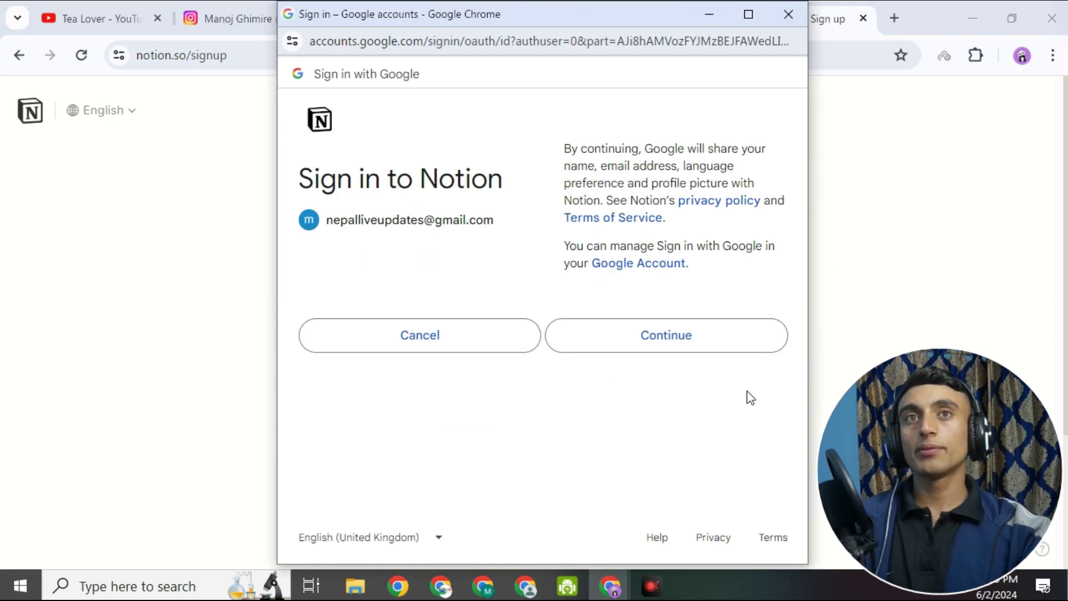
left_click(658, 338)
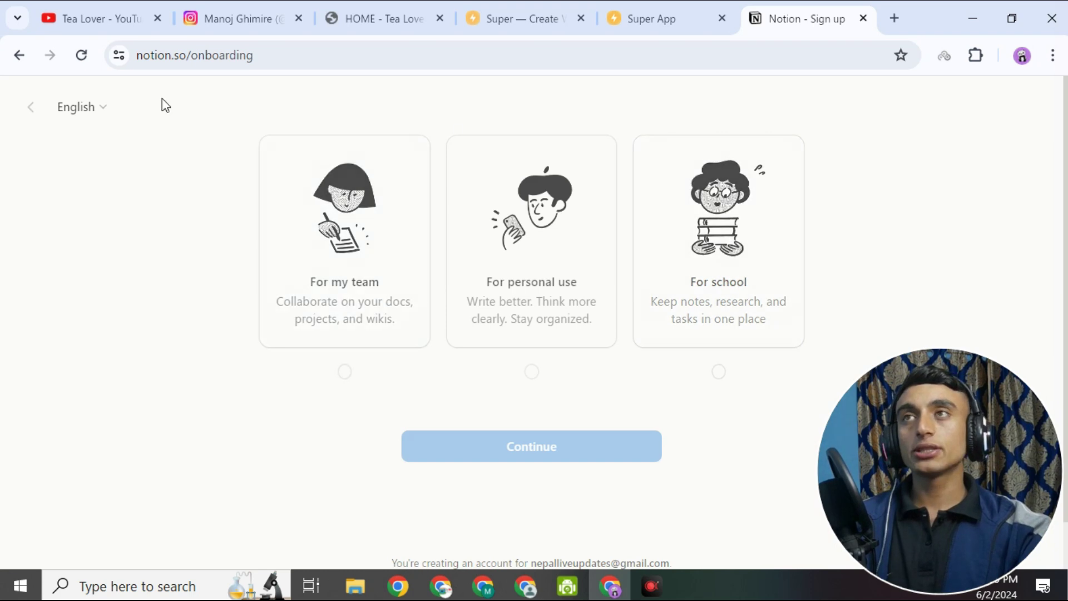
Step: Choose 'For school' use and the 'Site or blog' interest, then open the workspace
left_click(790, 261)
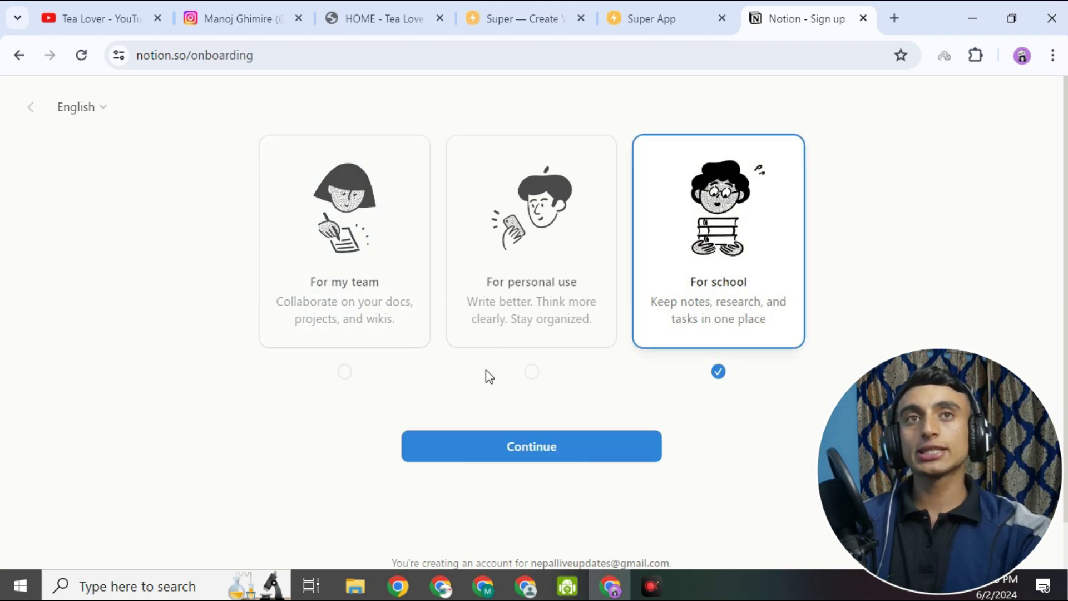
left_click(539, 455)
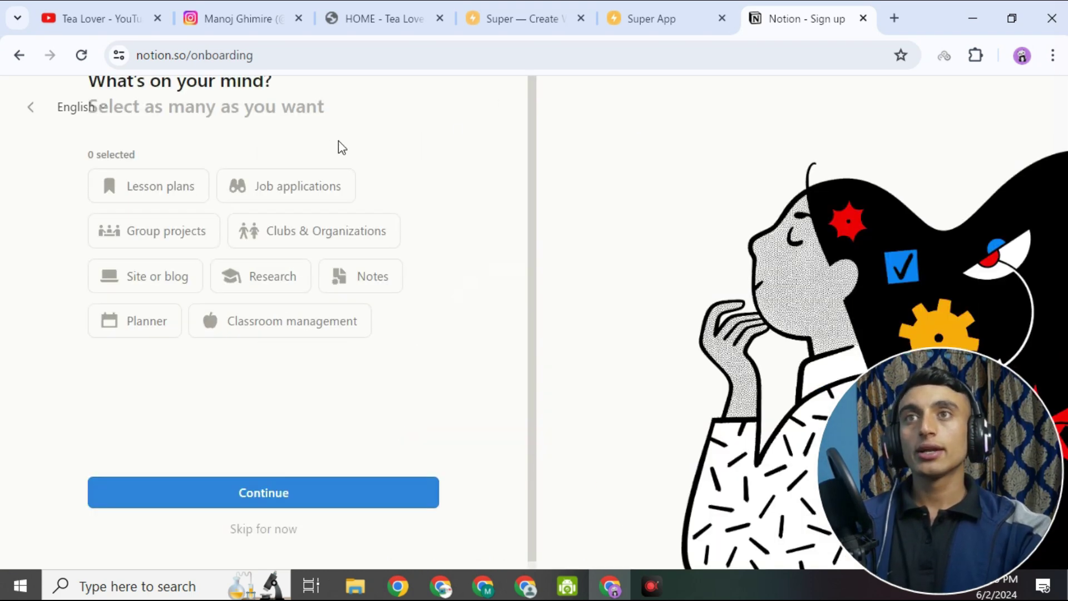
left_click(149, 281)
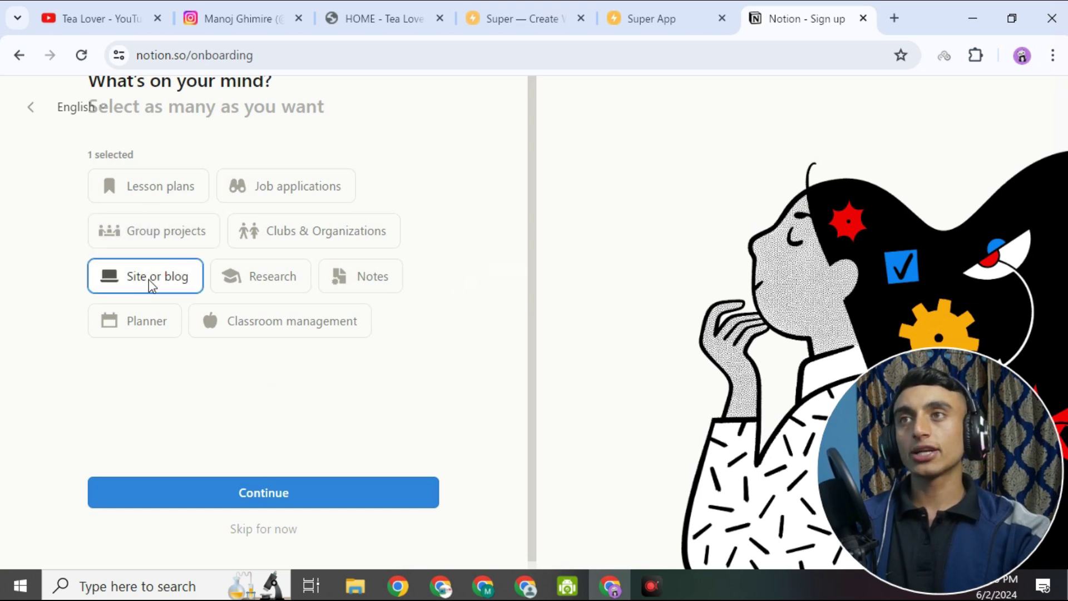
left_click(297, 503)
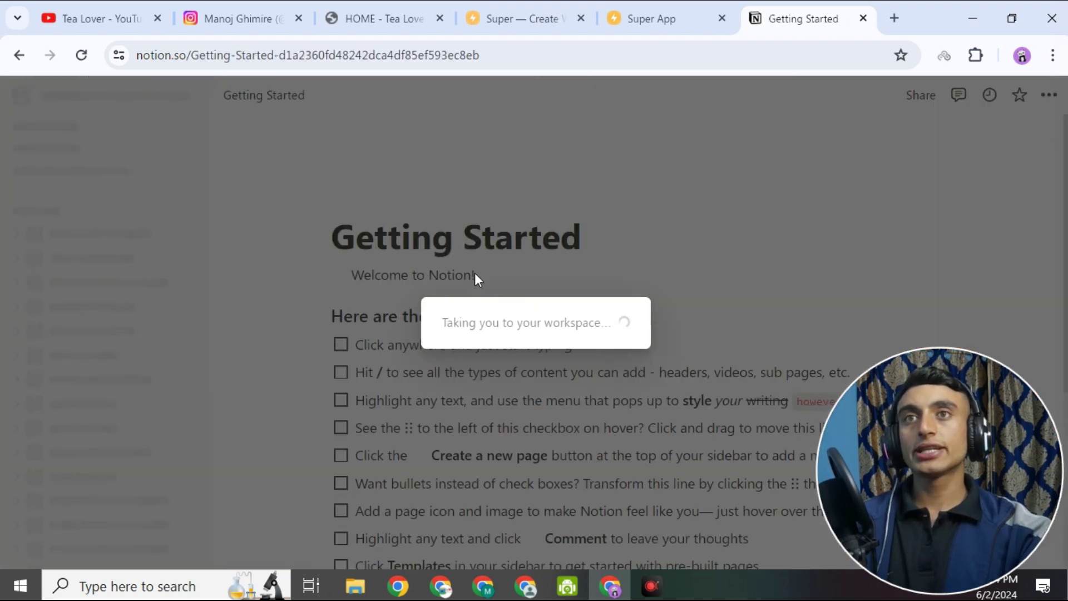
Step: Glance over Getting Started and the Templates gallery, then open the page's Share panel
scroll(524, 322, "down", 5)
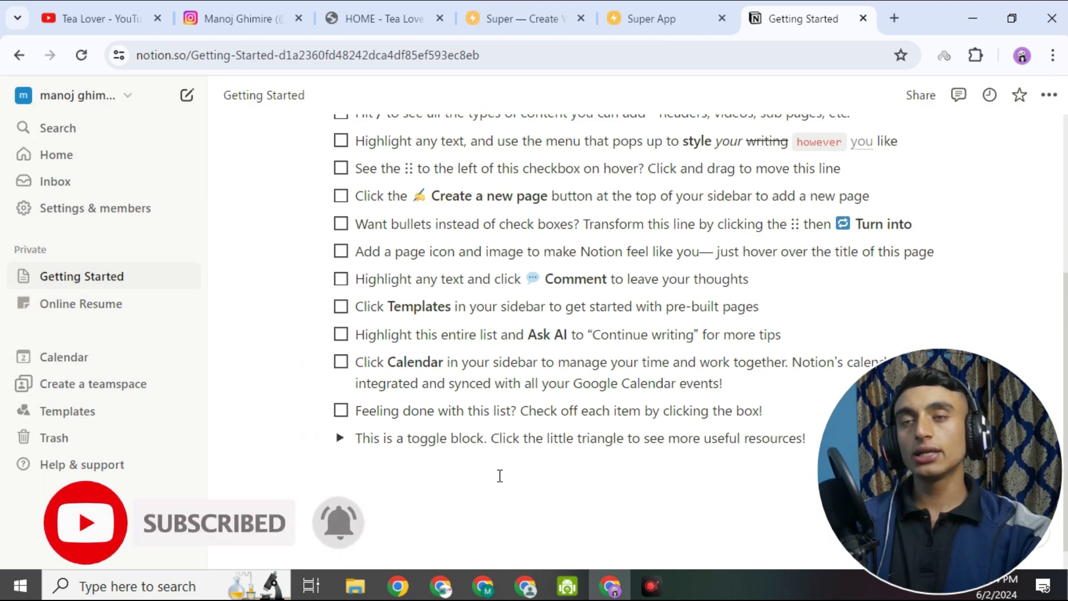
scroll(595, 467, "up", 2)
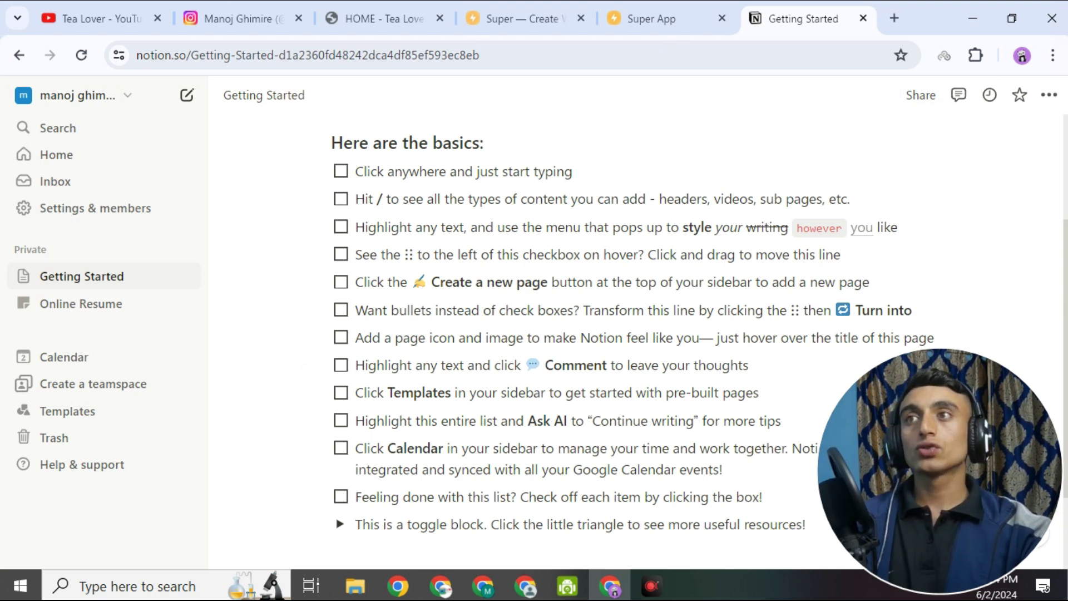
left_click(55, 415)
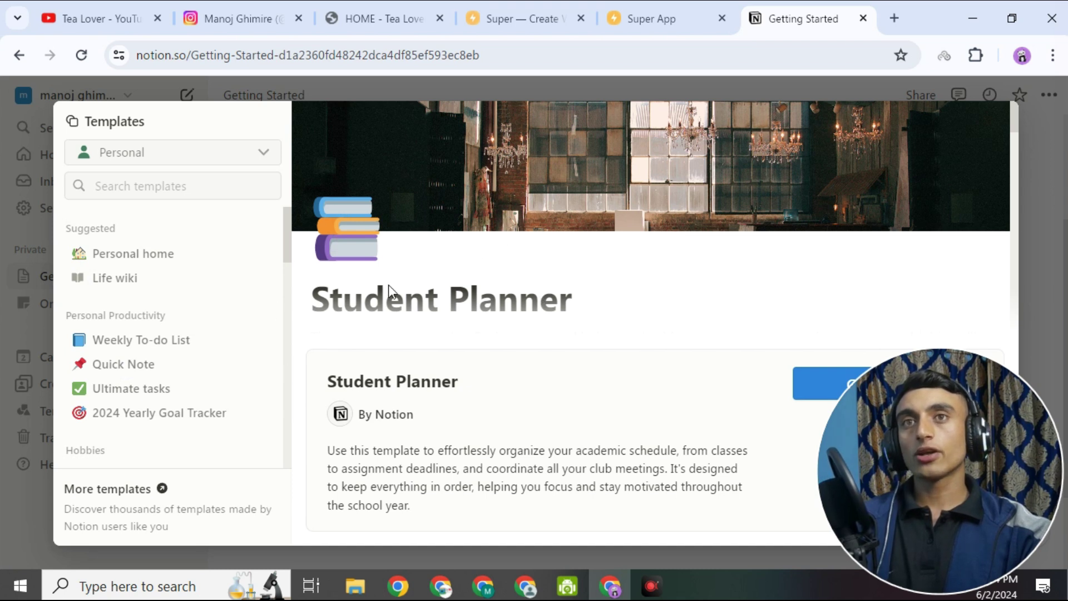
left_click(23, 236)
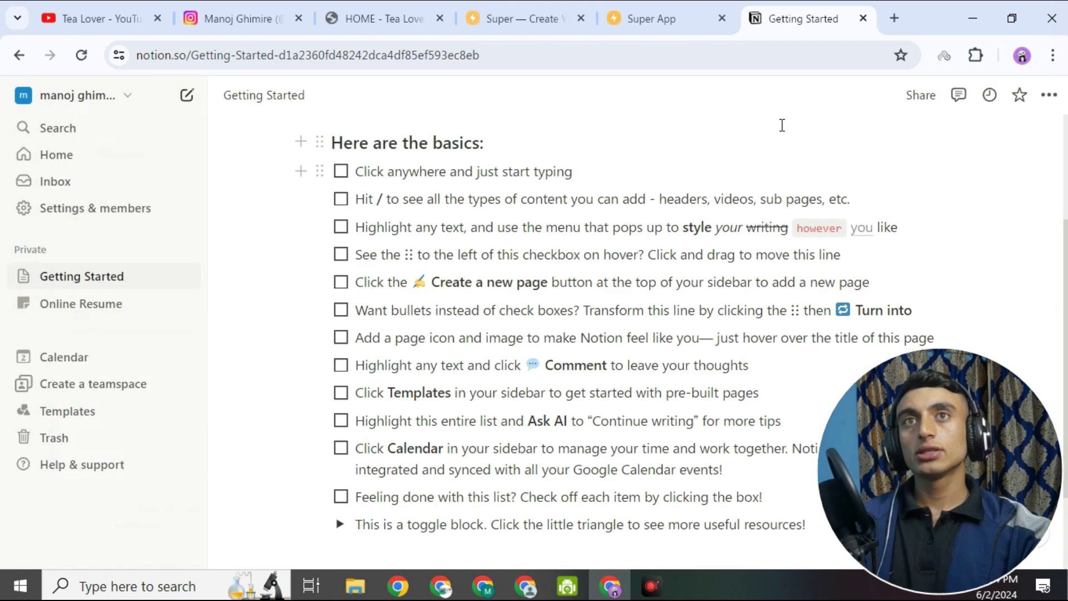
left_click(930, 102)
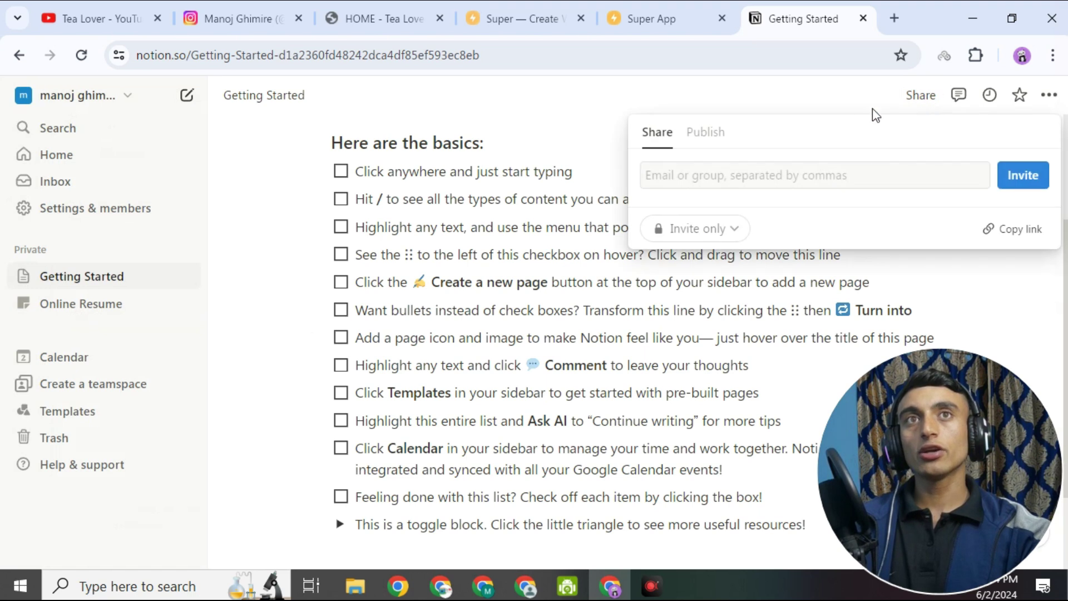
Step: Publish the Getting Started page to the web and copy its public link
left_click(707, 133)
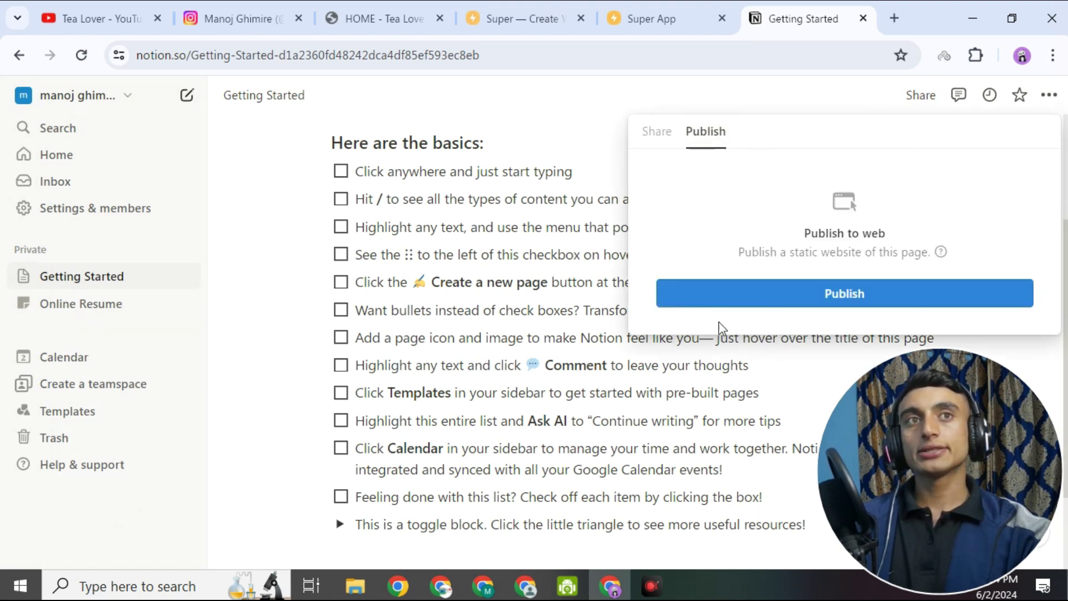
left_click(729, 298)
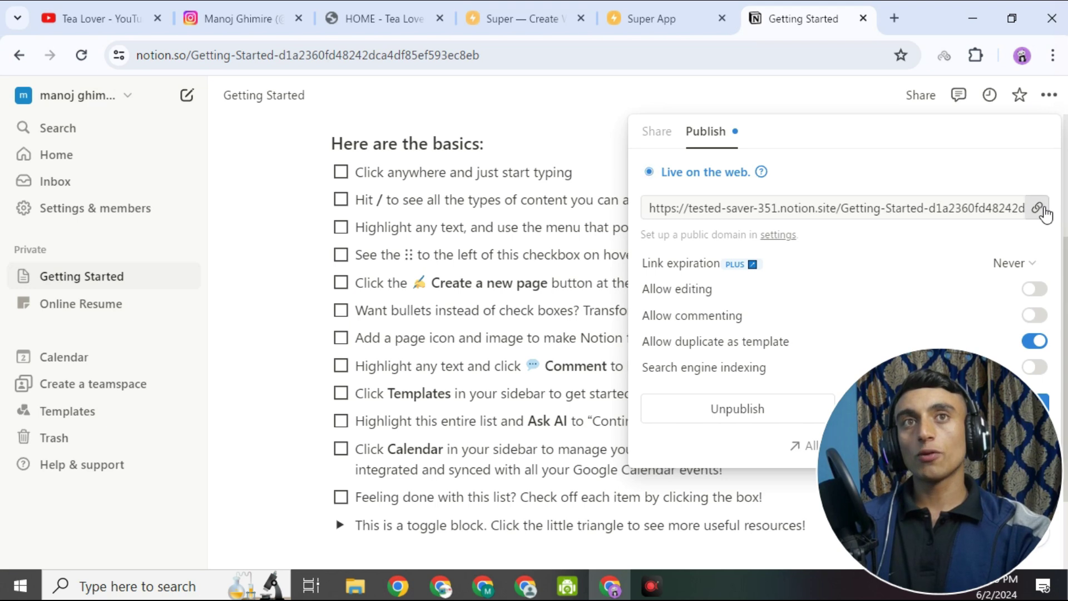
left_click(1038, 208)
Step: Open the published page in a new tab, copy its notion.site address, and return to Super
left_click(894, 18)
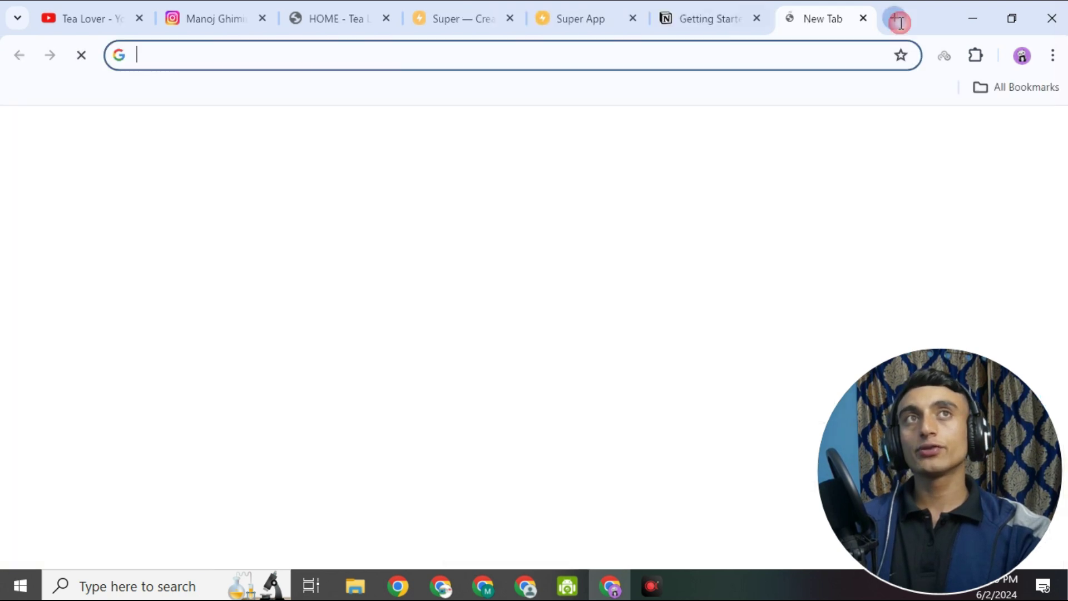
right_click(391, 57)
left_click(463, 224)
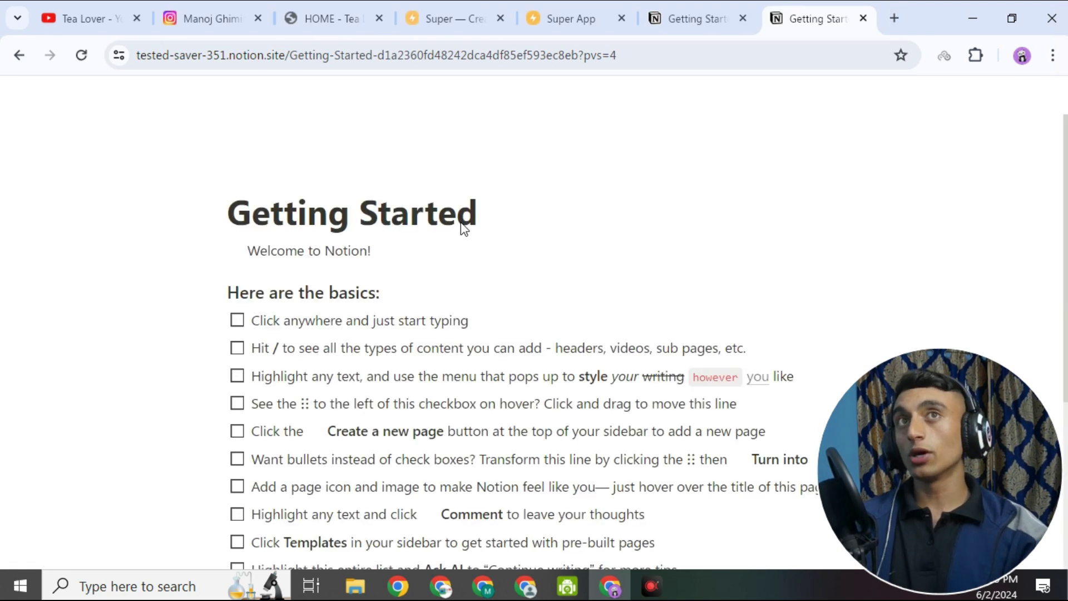
left_click(640, 57)
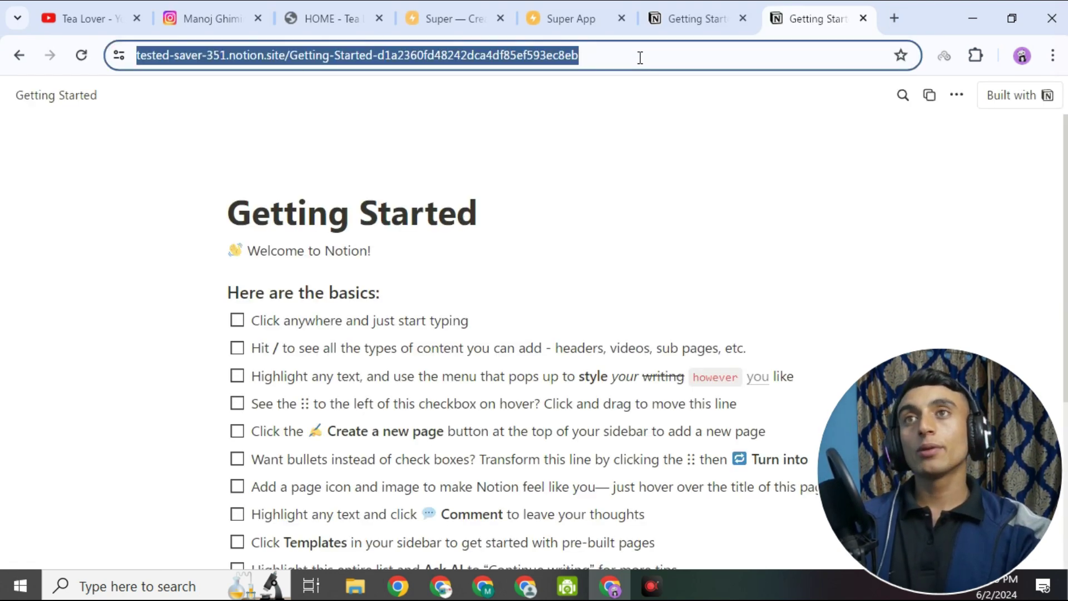
scroll(487, 167, "down", 5)
scroll(389, 139, "up", 5)
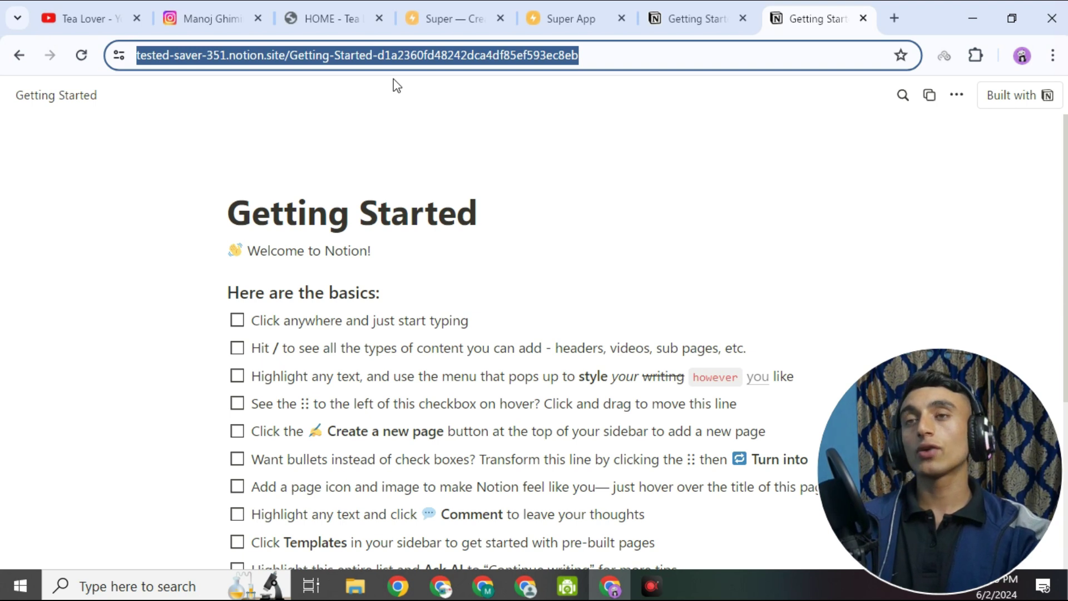
right_click(381, 51)
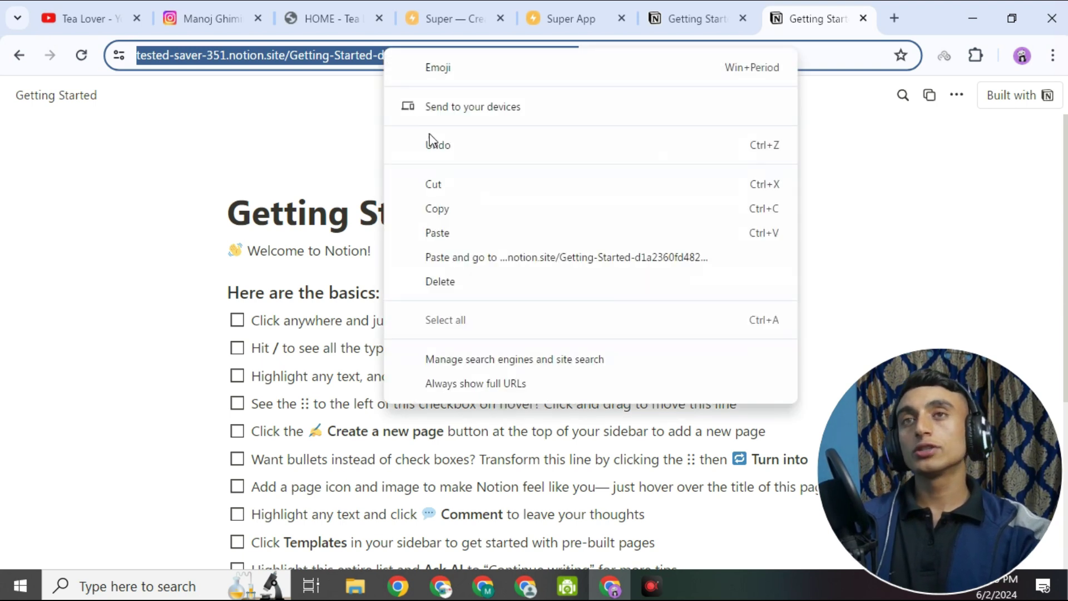
left_click(437, 210)
left_click(545, 5)
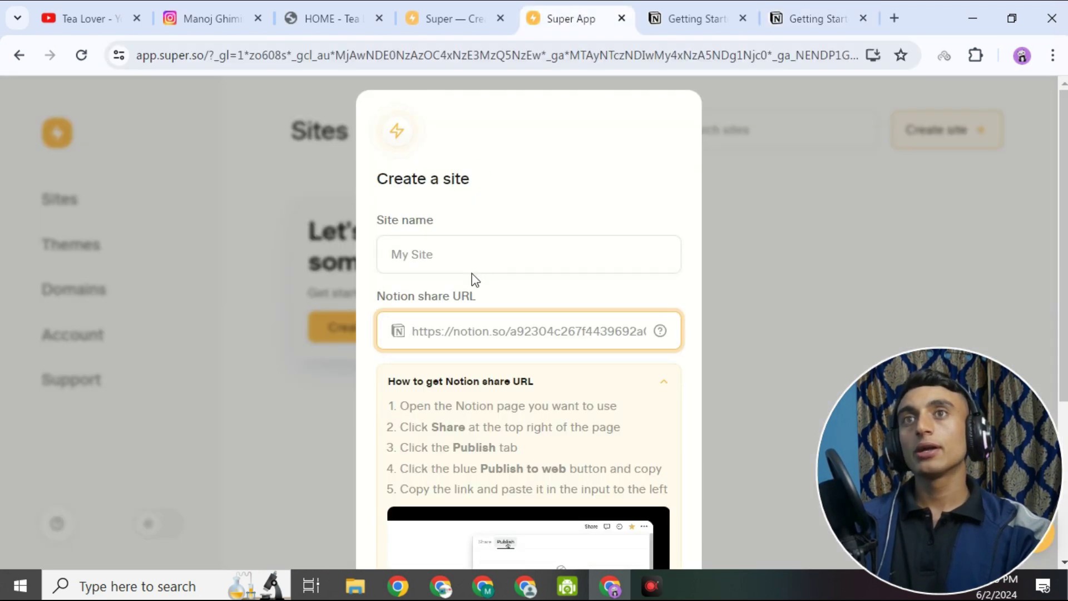
Step: Name the site 'tealover', paste the public Notion URL as share URL, and create it
left_click(457, 256)
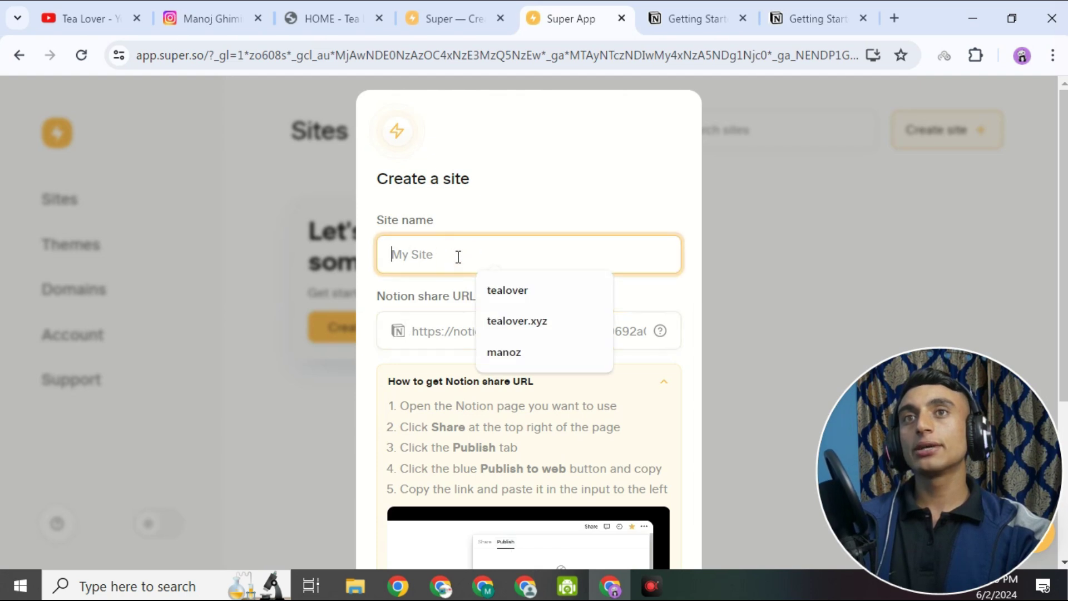
left_click(519, 300)
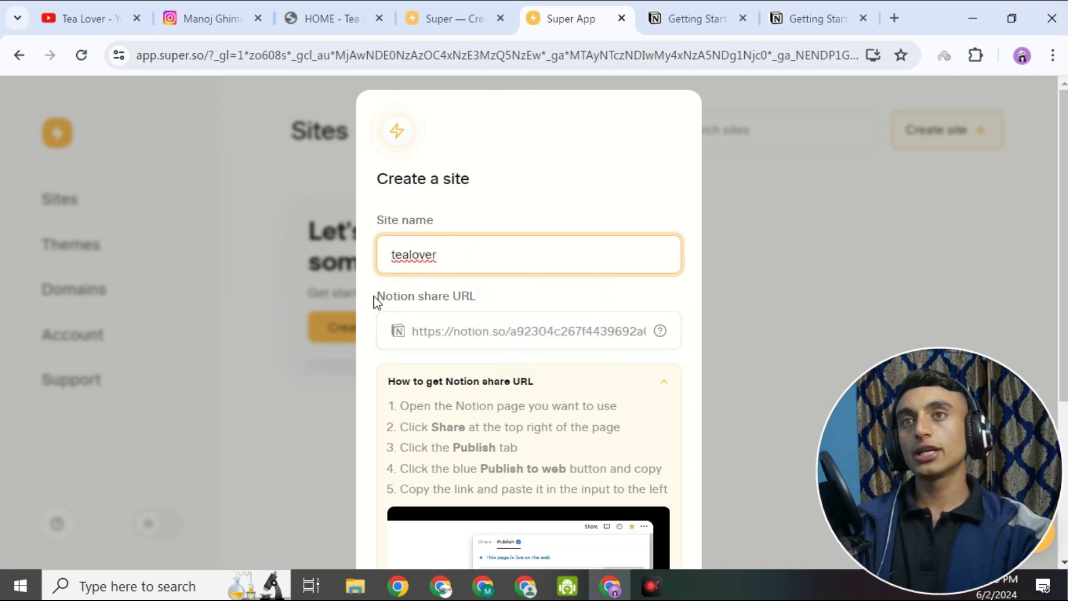
left_click(468, 333)
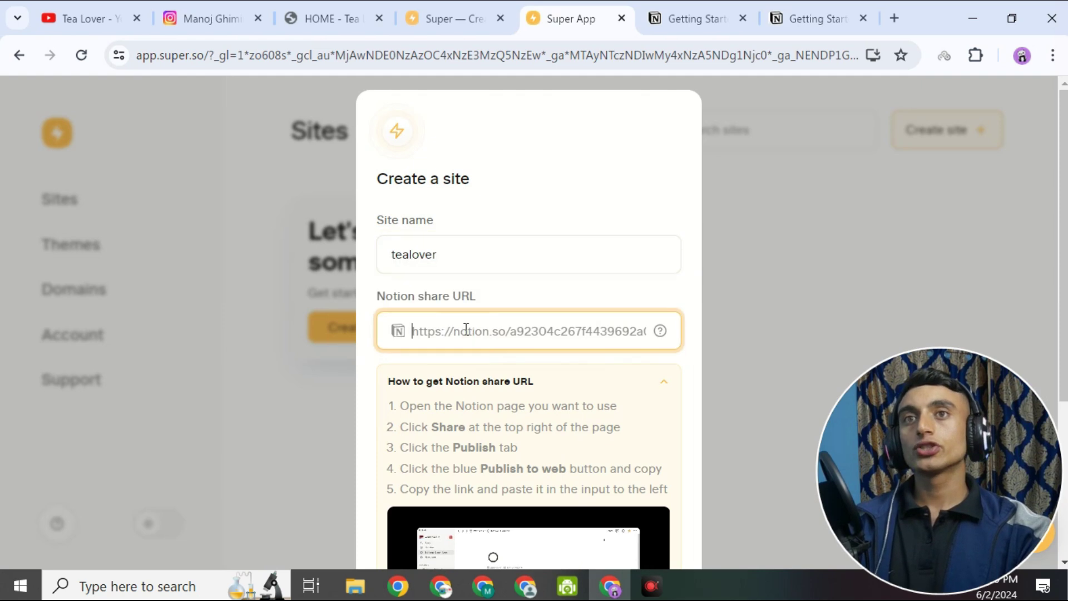
right_click(467, 331)
left_click(508, 202)
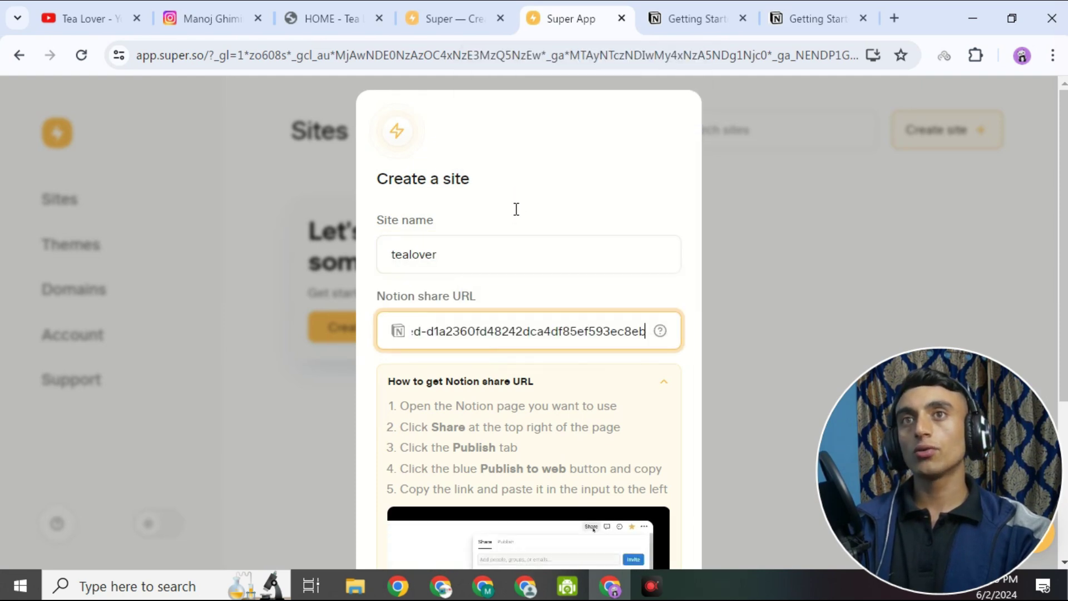
scroll(616, 215, "down", 2)
scroll(616, 215, "down", 2)
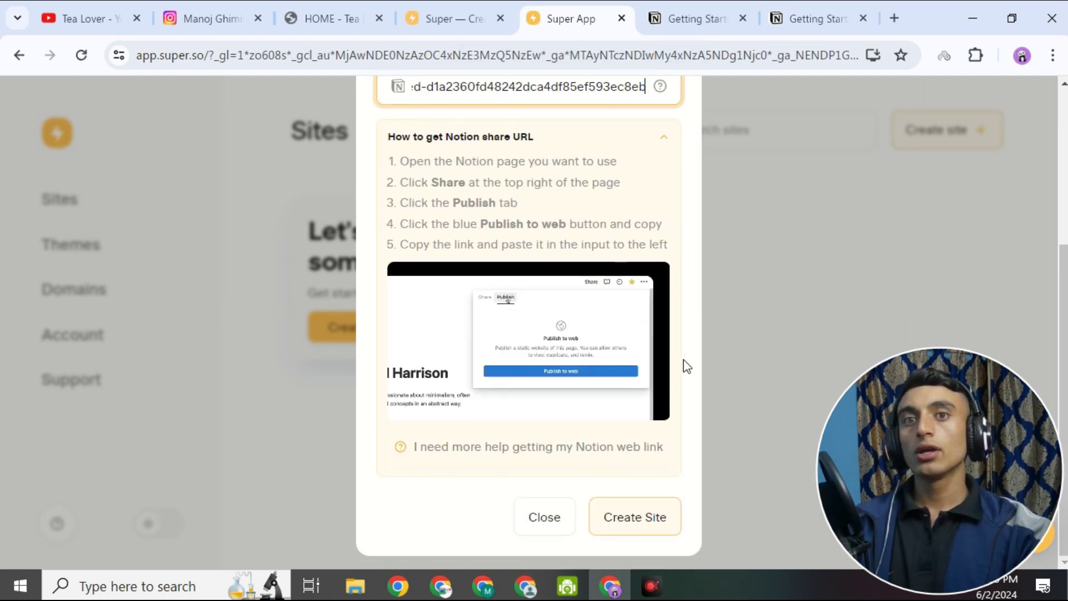
left_click(620, 517)
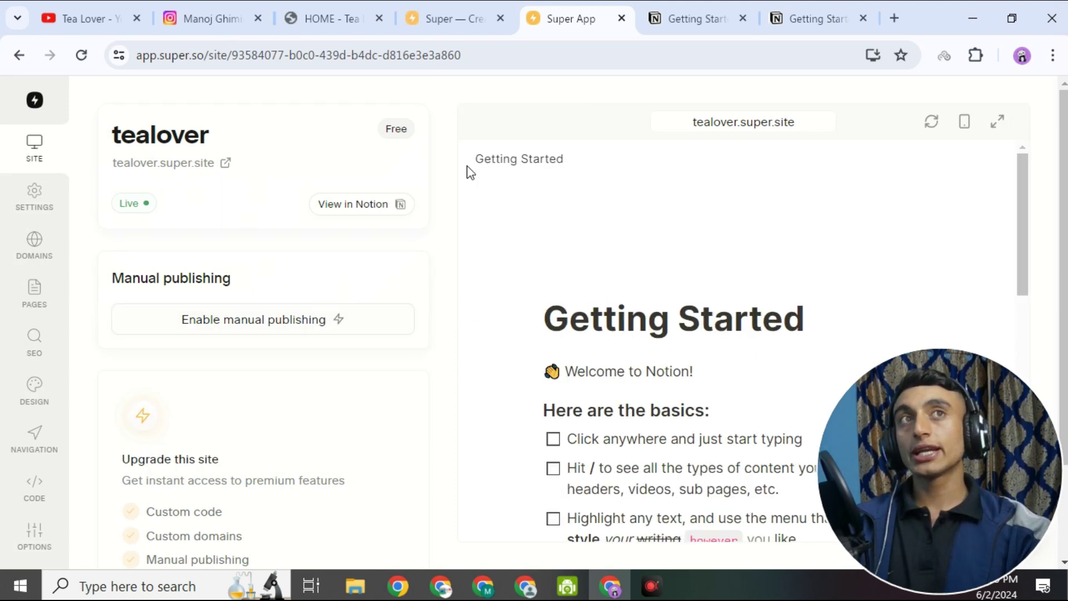
Step: Check the Notion tab, return to the tealover dashboard, and show its Pages list
left_click(805, 18)
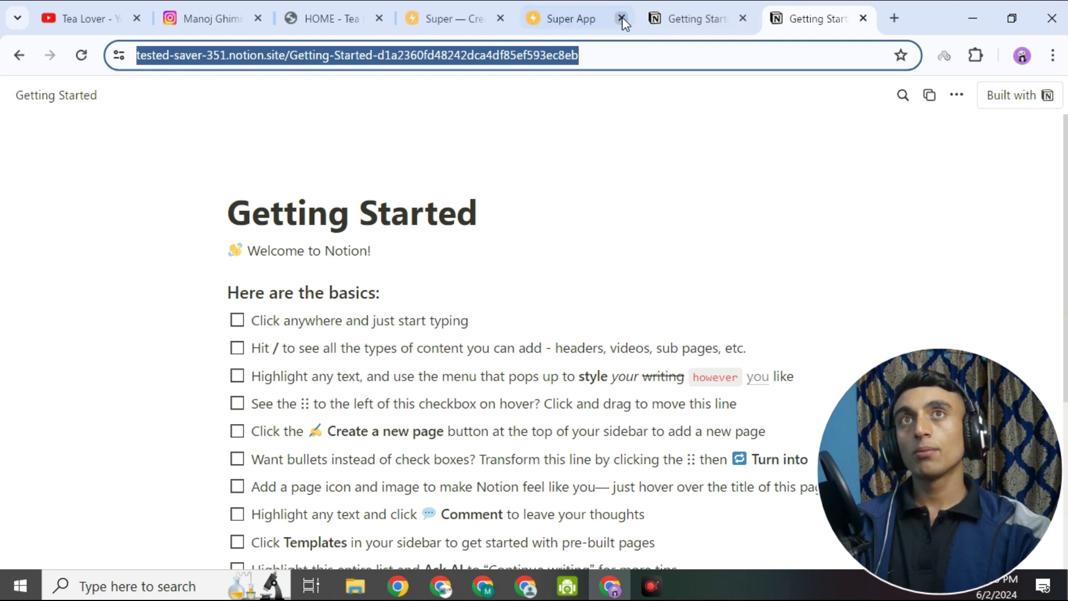
left_click(563, 22)
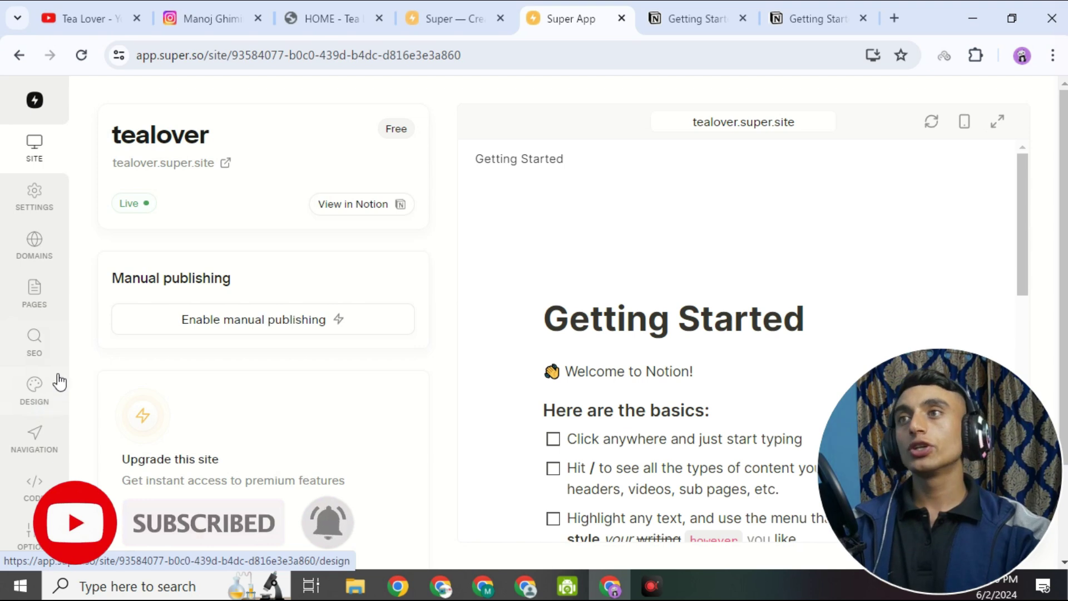
left_click(35, 294)
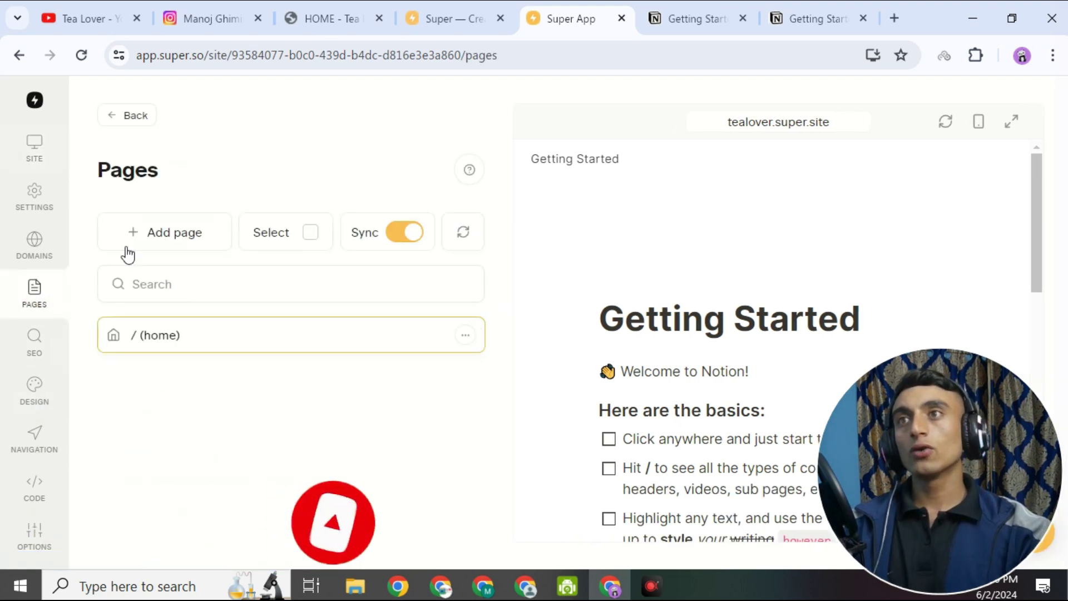
Step: Start a new Super page with path 'homepage', then return to the Notion tab
left_click(172, 237)
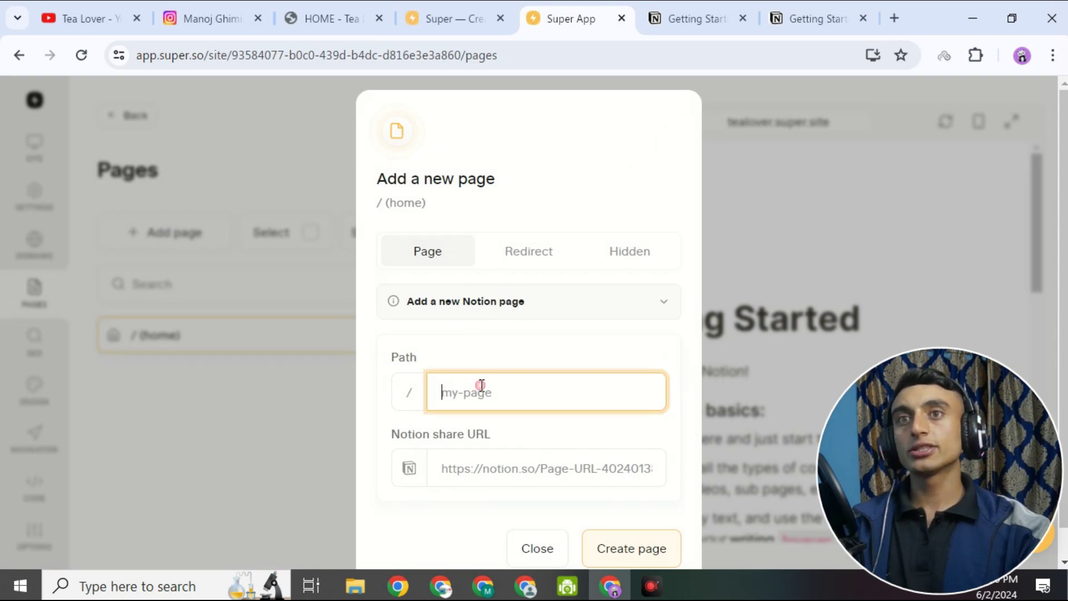
left_click(482, 384)
type("homepage")
scroll(486, 330, "down", 1)
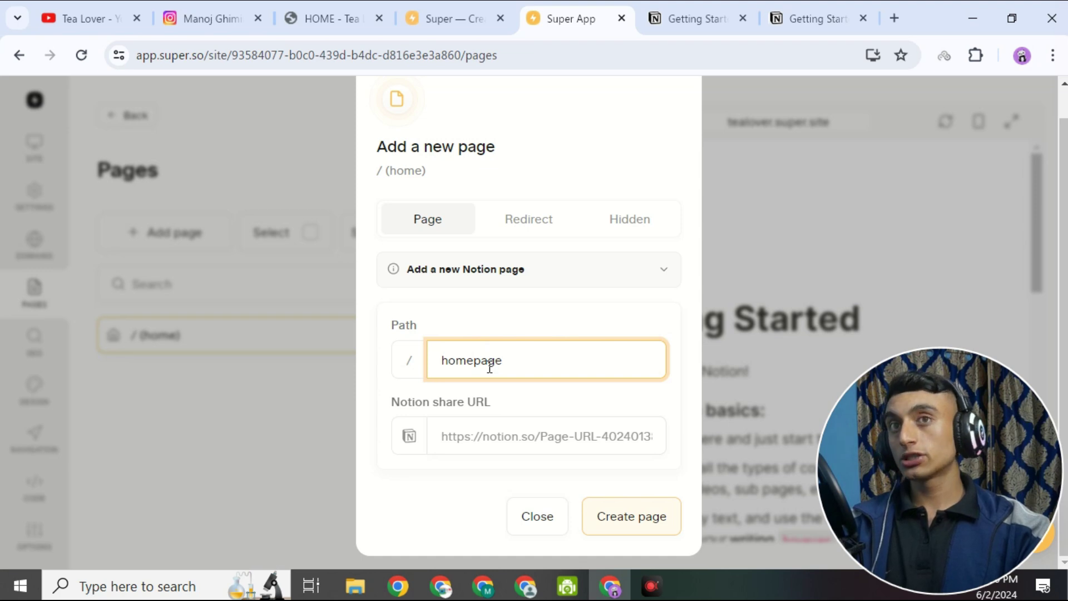
left_click(697, 20)
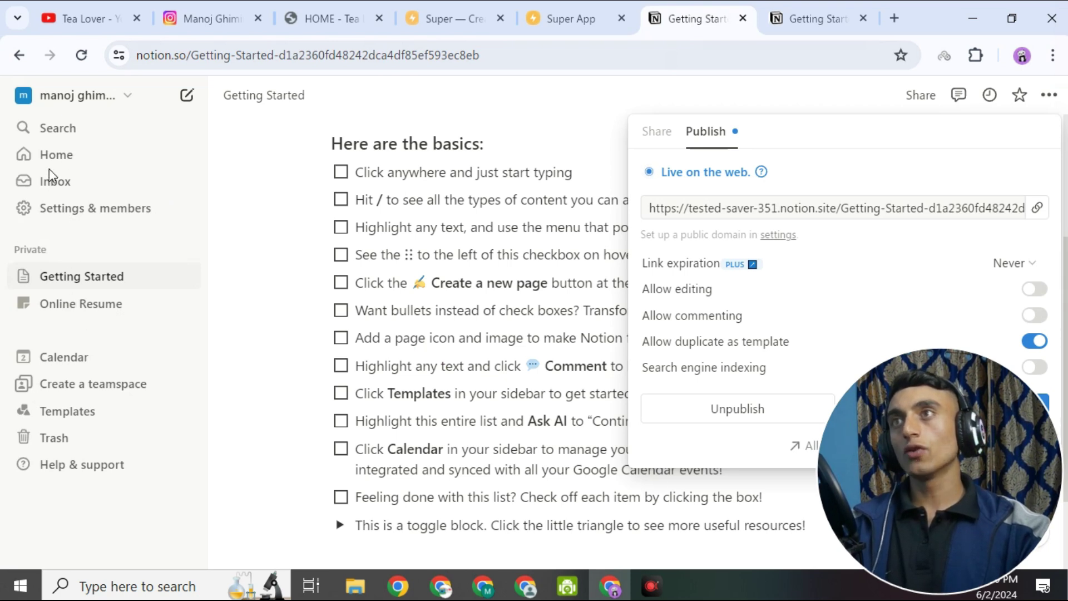
Step: Create a new blank Notion page titled 'home'
left_click(809, 17)
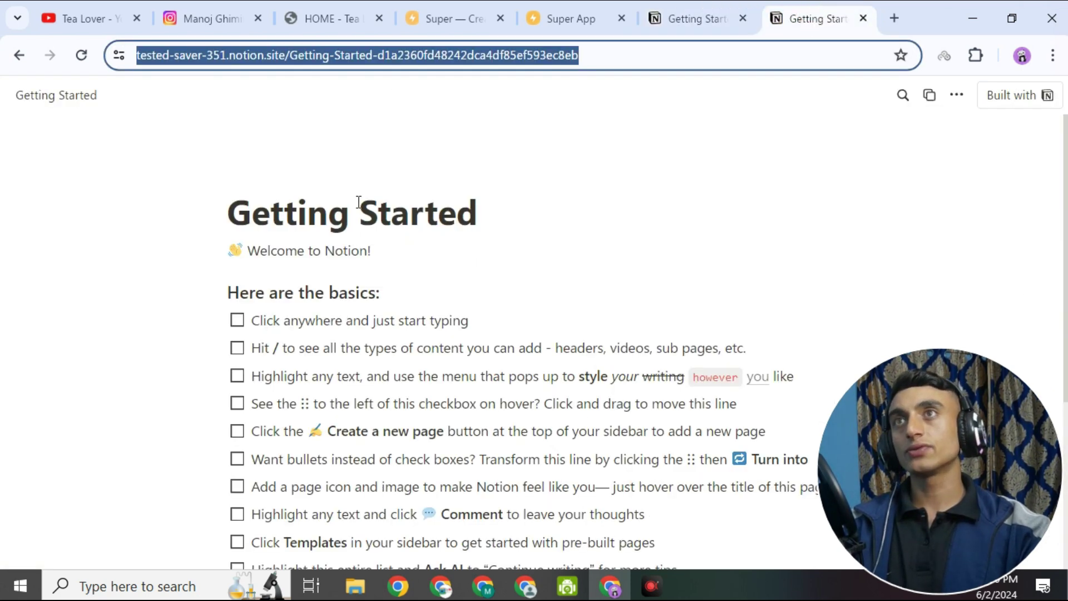
scroll(358, 201, "down", 5)
key("ctrl+shift+Tab")
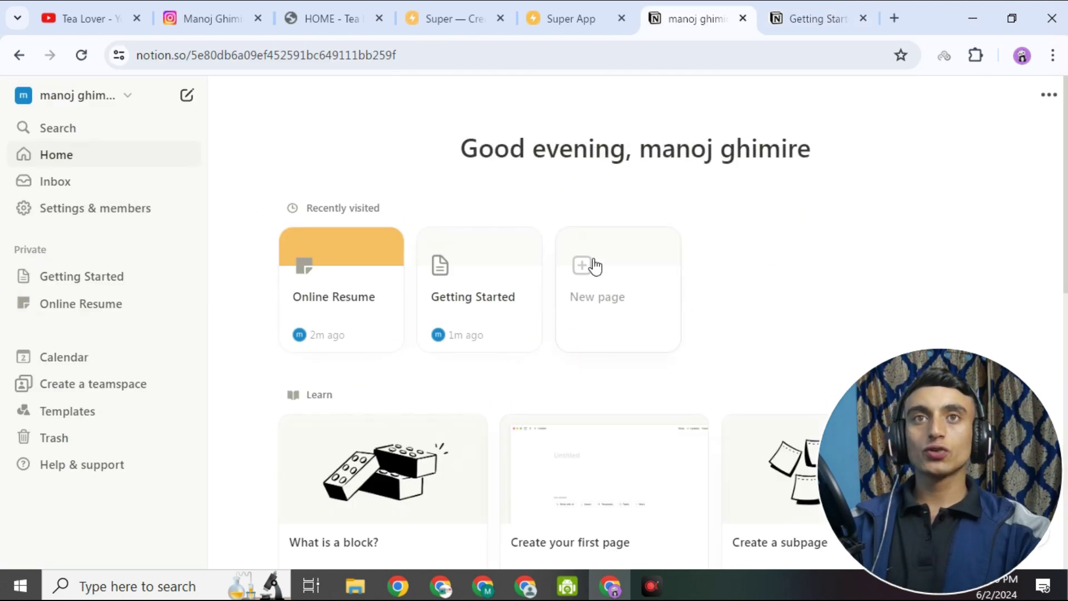
left_click(594, 266)
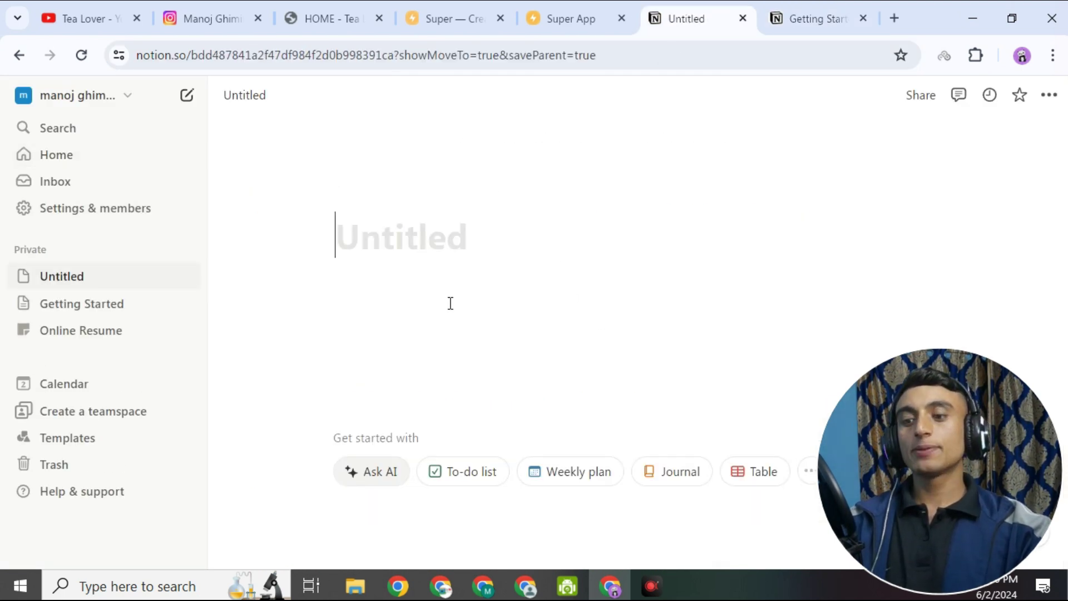
type("home")
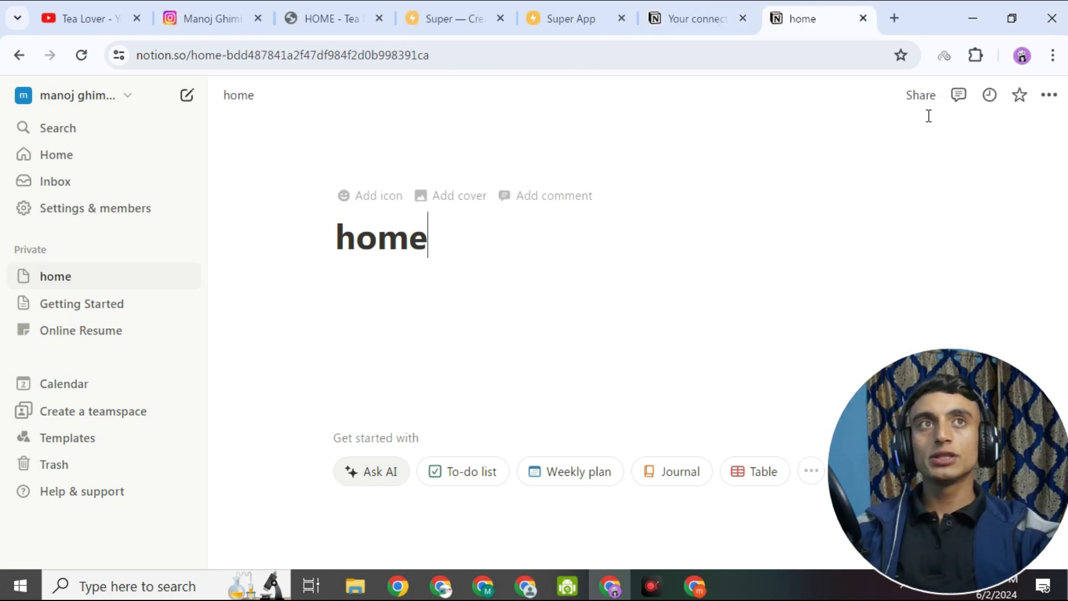
Step: Publish the 'home' page to the web and copy its public link
left_click(922, 95)
left_click(706, 134)
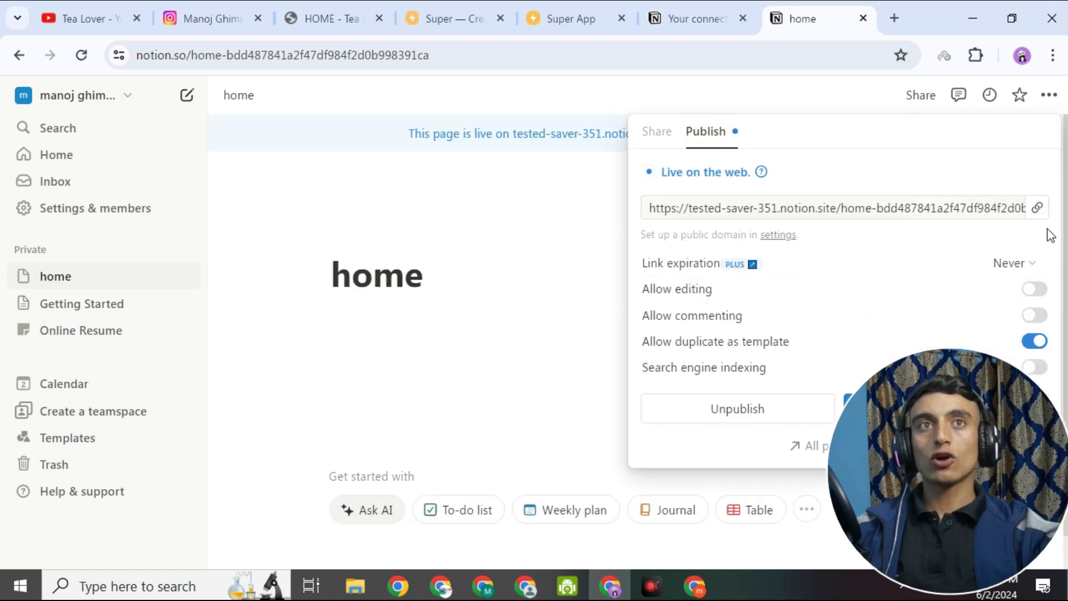
left_click(1037, 207)
Step: Paste the home page's Notion link and create the 'homepage' page
left_click(564, 25)
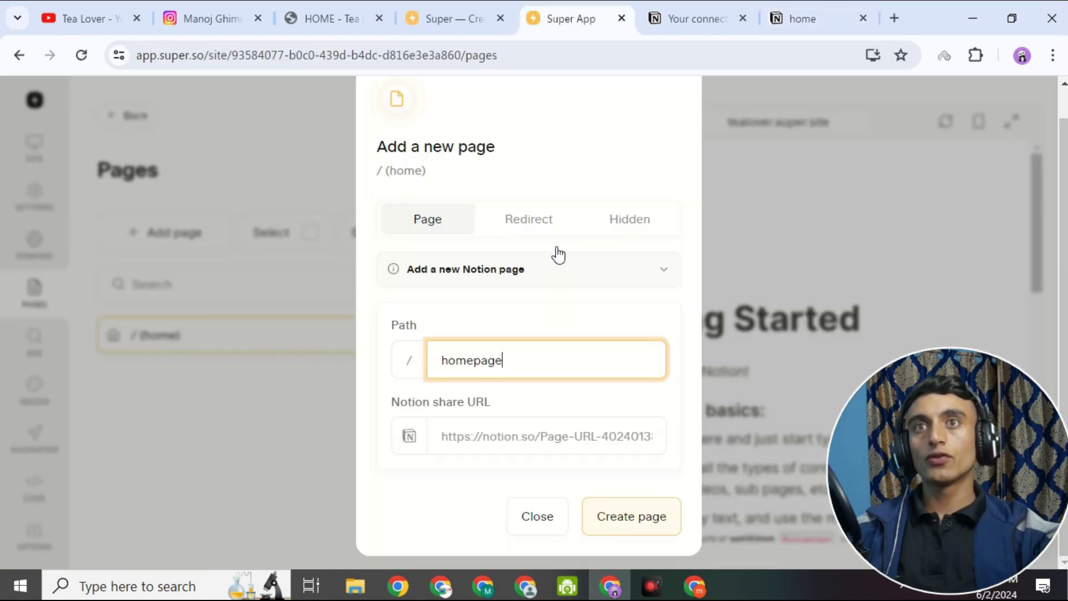
left_click(505, 439)
right_click(495, 434)
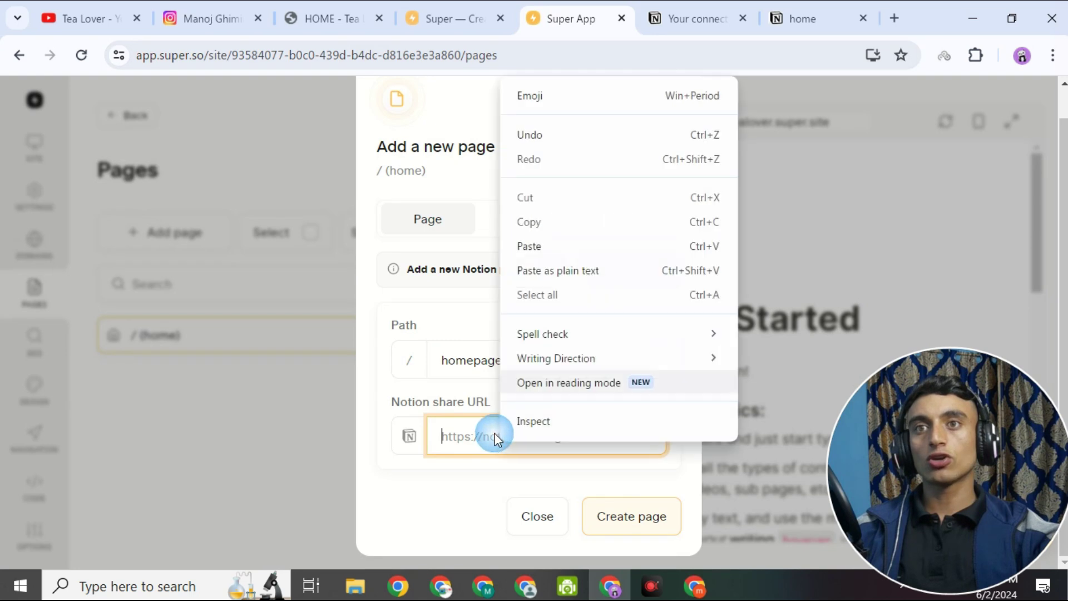
left_click(525, 246)
left_click(631, 526)
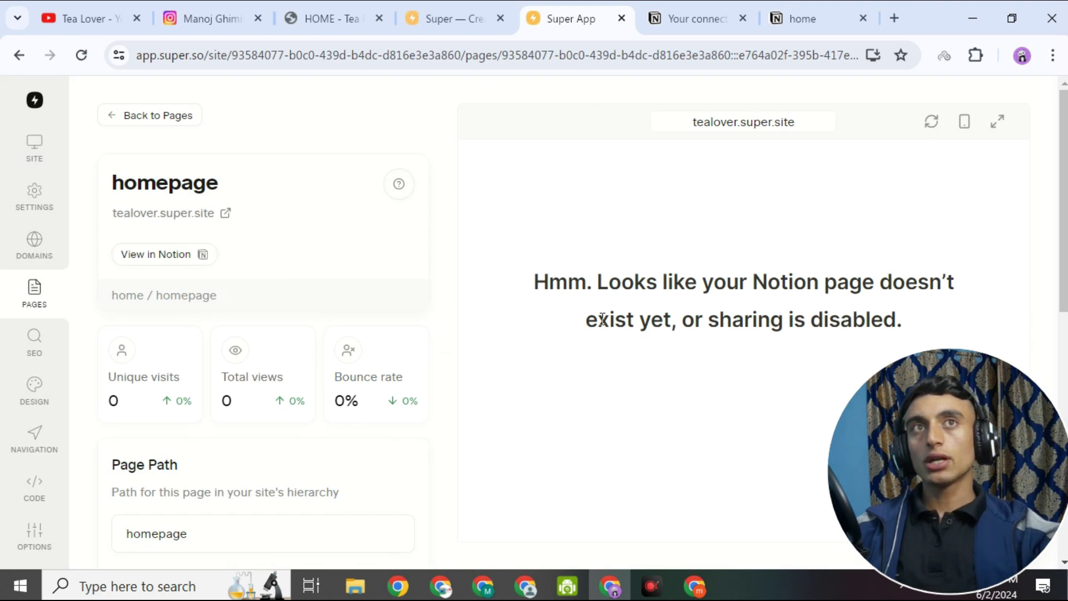
Step: Review the homepage page's settings and preview, which say the Notion page isn't available
scroll(433, 258, "down", 6)
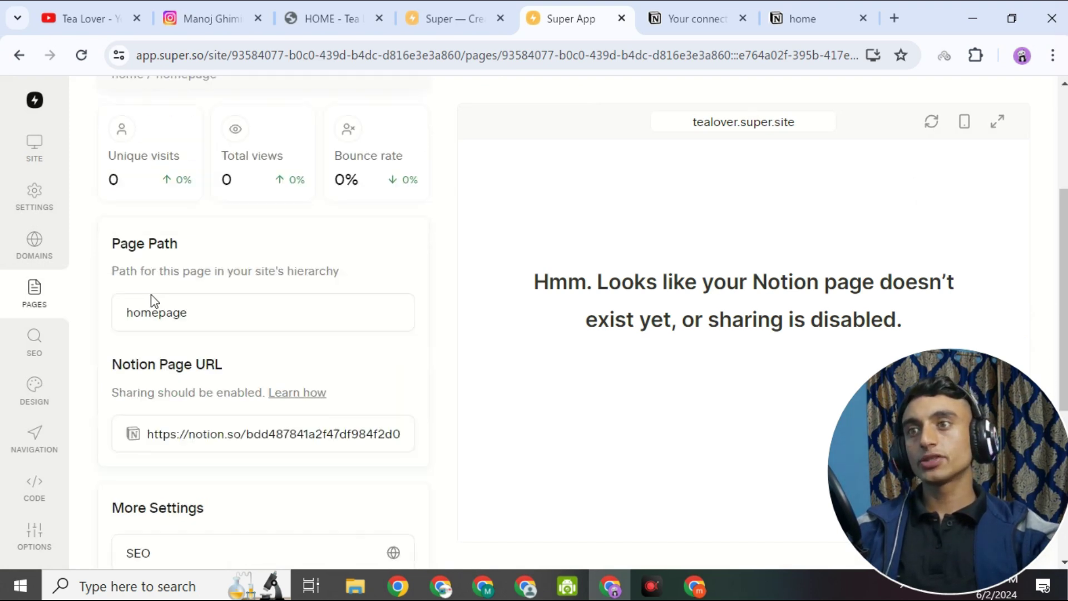
scroll(261, 239, "down", 3)
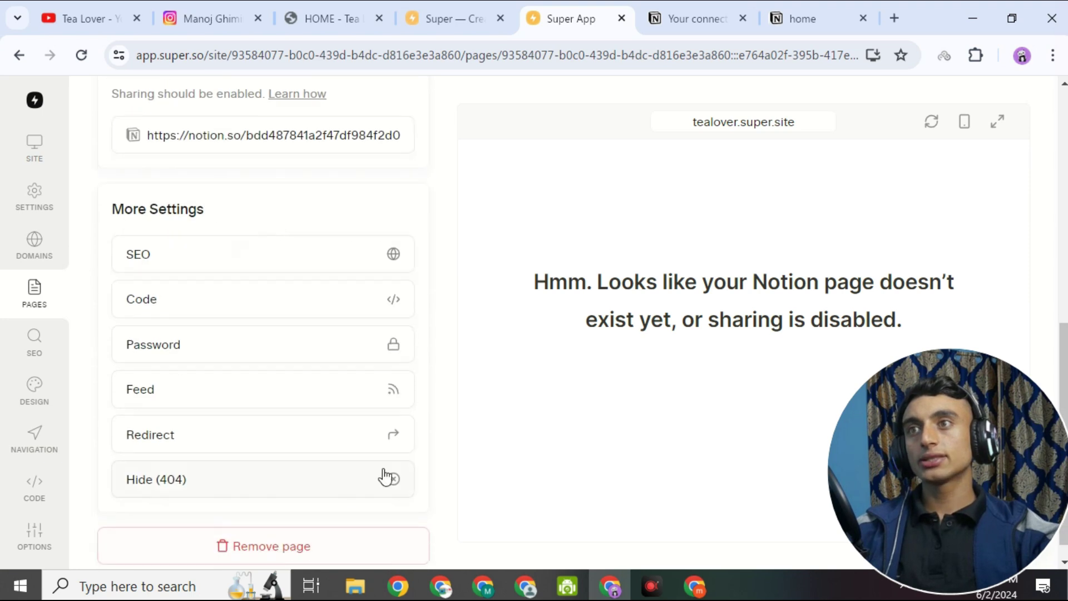
scroll(345, 445, "down", 1)
scroll(178, 318, "up", 6)
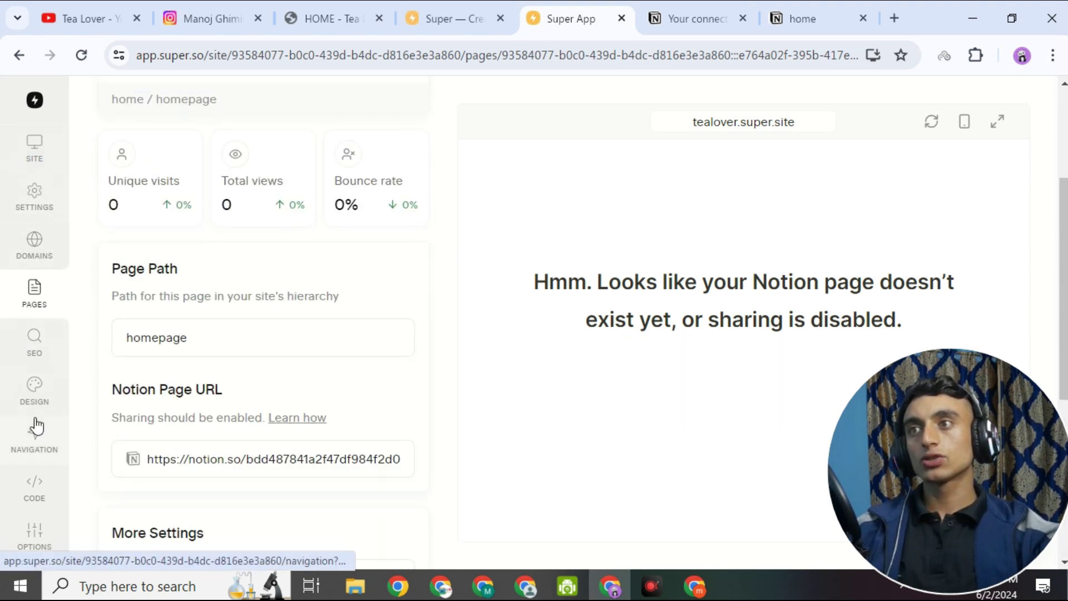
left_click(30, 388)
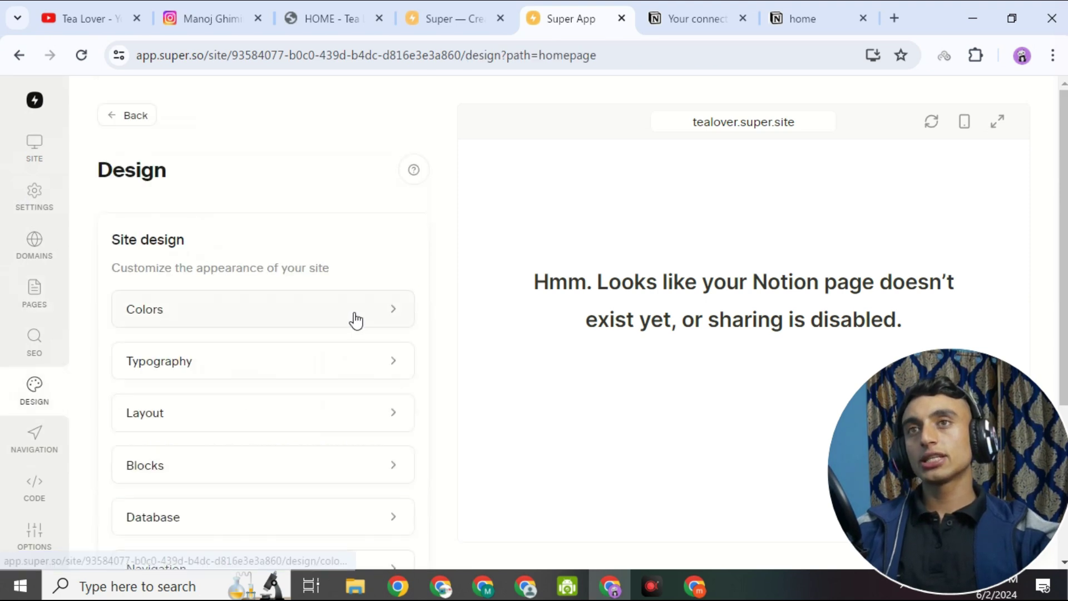
Step: View the callout block design settings, then highlight the Code section's custom-code upgrade warning
scroll(278, 415, "down", 2)
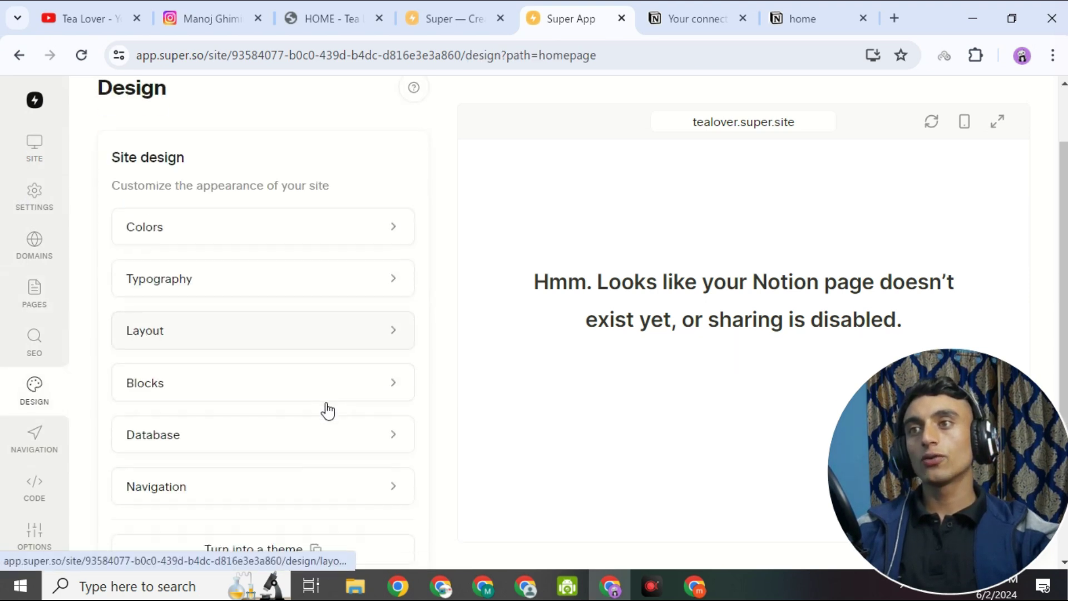
left_click(319, 375)
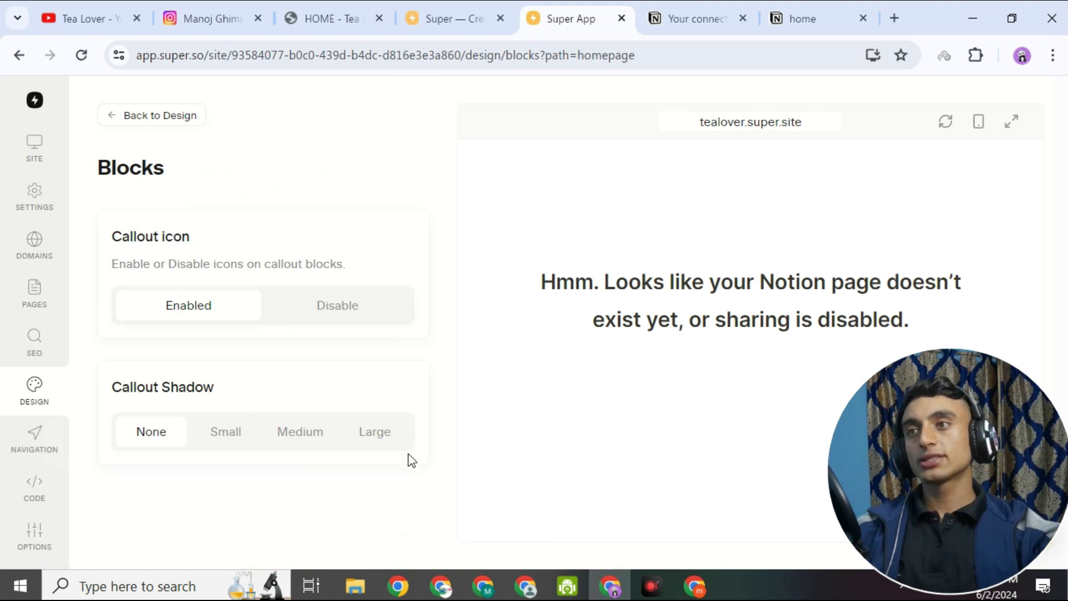
scroll(34, 448, "down", 2)
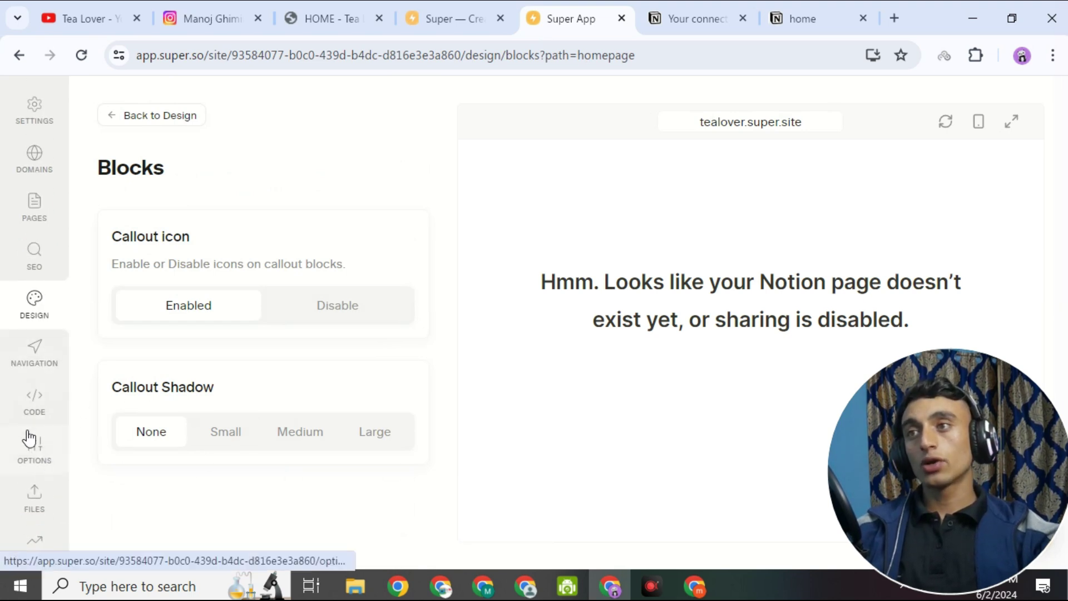
left_click(31, 399)
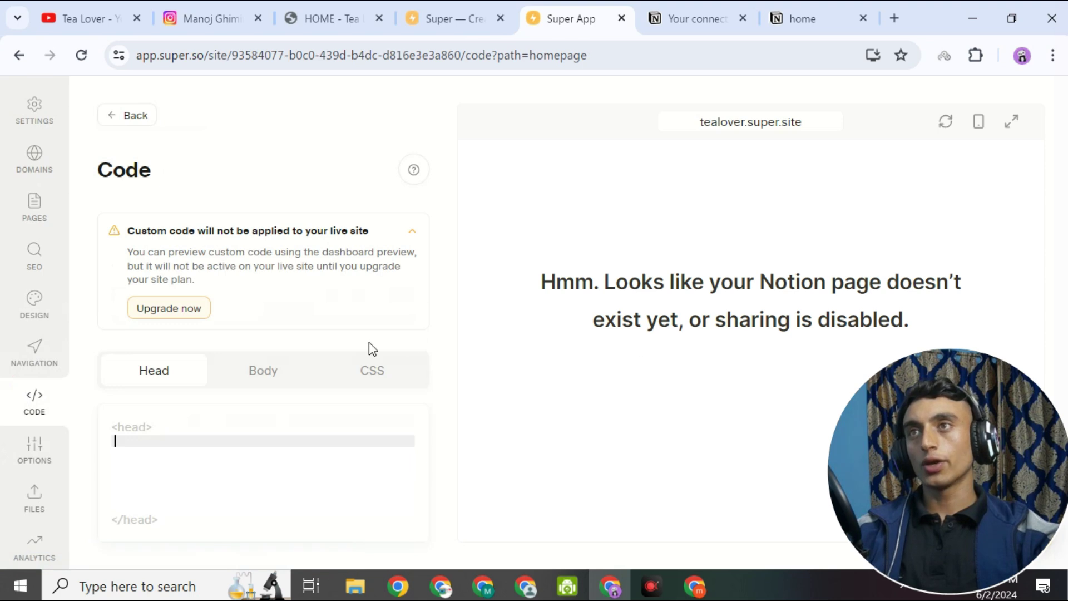
left_click_drag(126, 230, 318, 233)
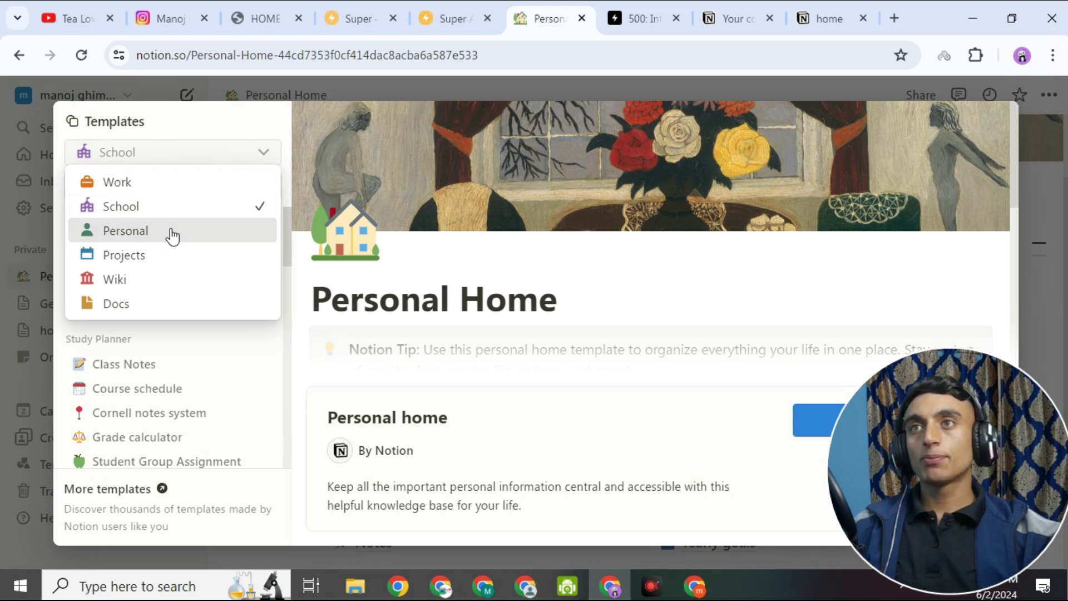
Step: Create a new page from the Personal 'Blog post' template
left_click(171, 230)
scroll(162, 257, "down", 8)
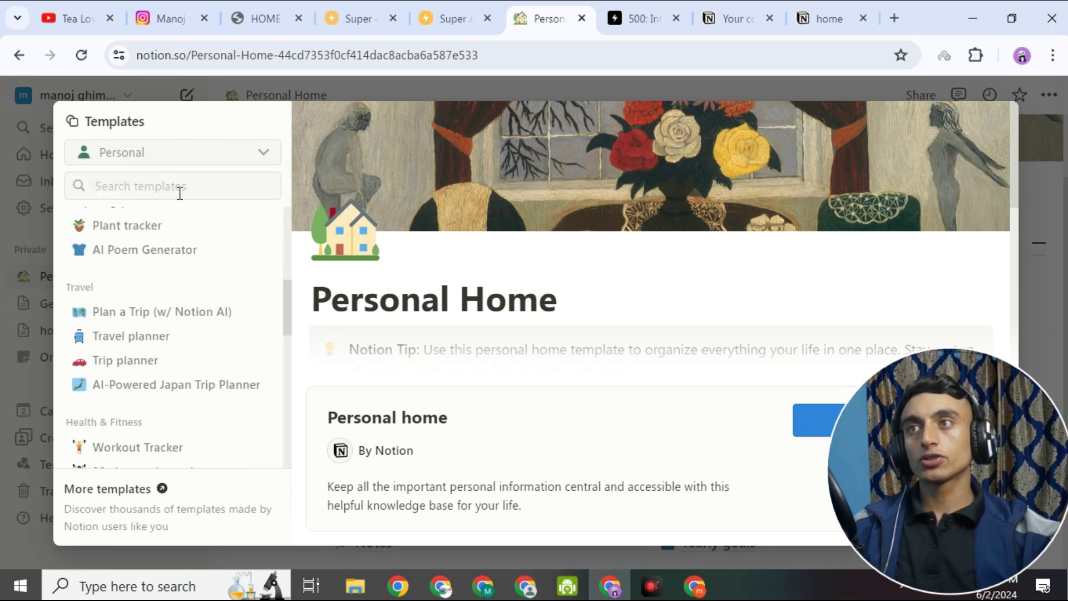
scroll(186, 312, "down", 2)
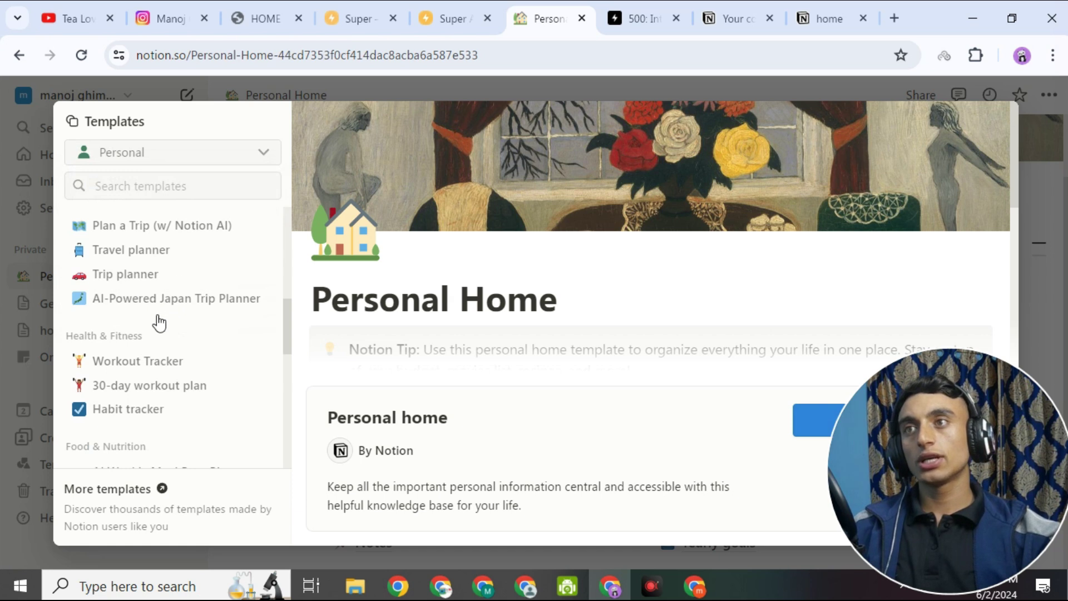
scroll(162, 311, "down", 3)
scroll(128, 355, "down", 3)
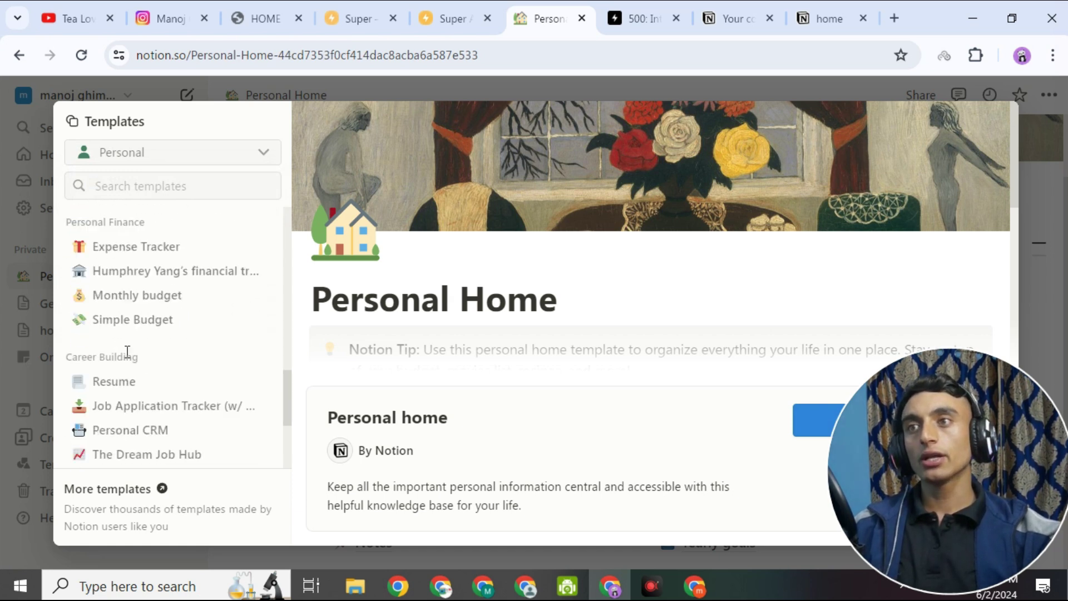
scroll(167, 426, "down", 2)
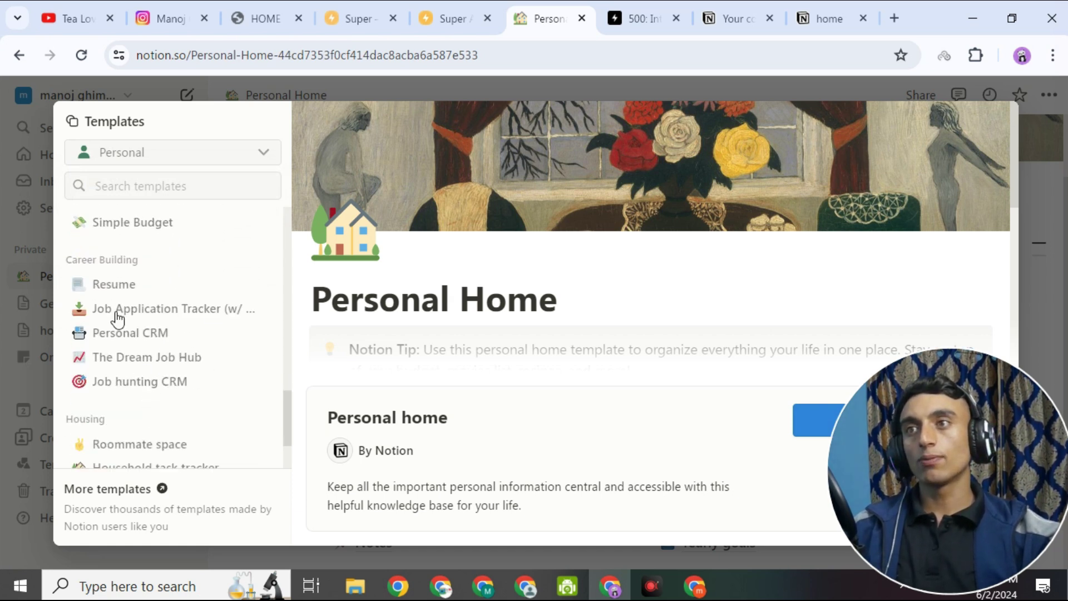
scroll(179, 351, "down", 2)
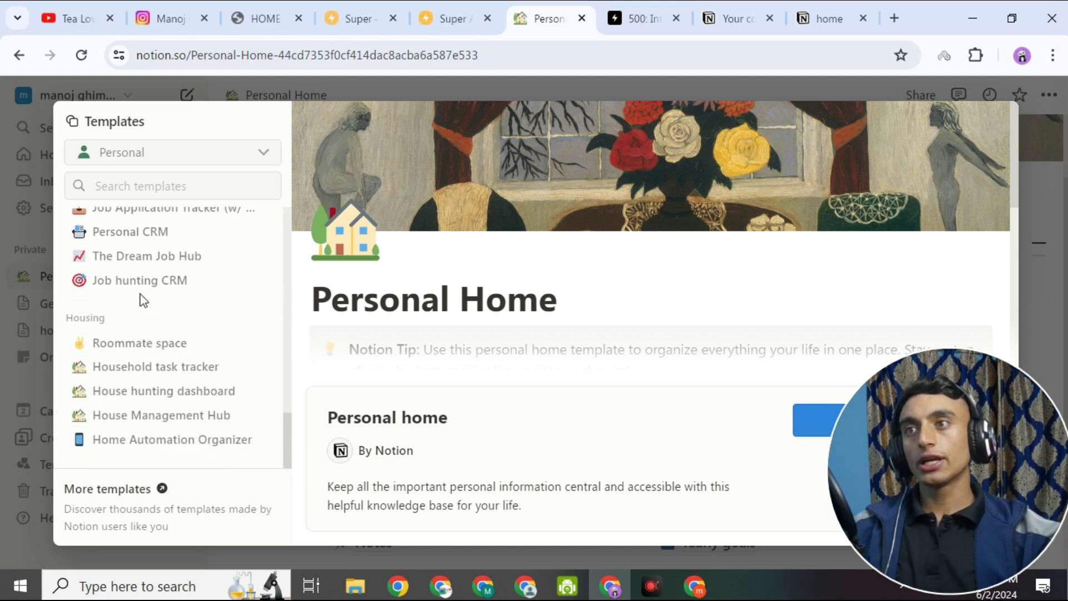
scroll(145, 302, "up", 3)
scroll(228, 353, "up", 3)
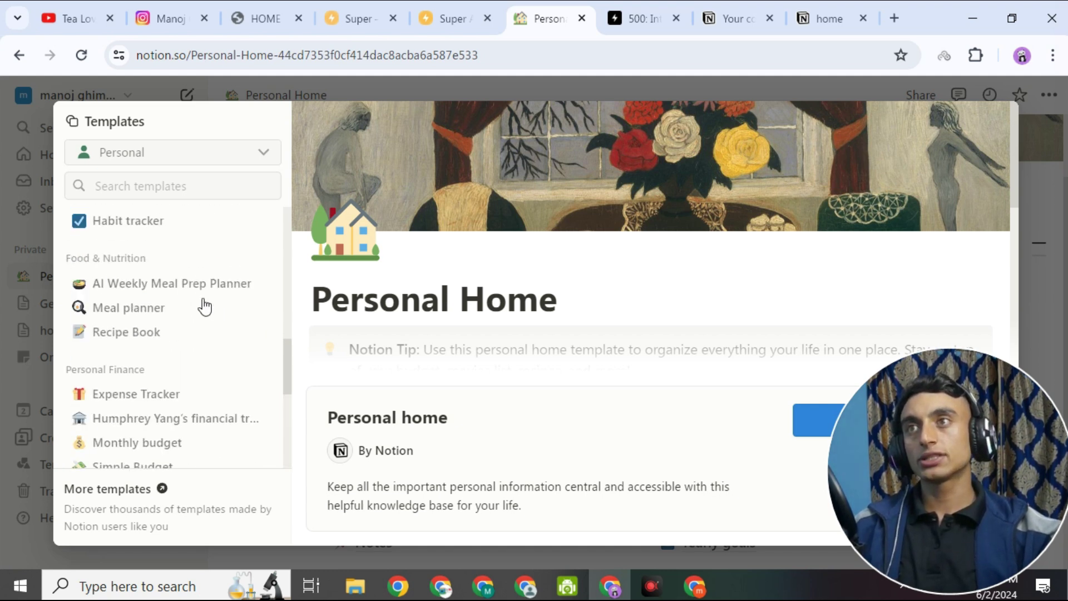
scroll(170, 272, "up", 2)
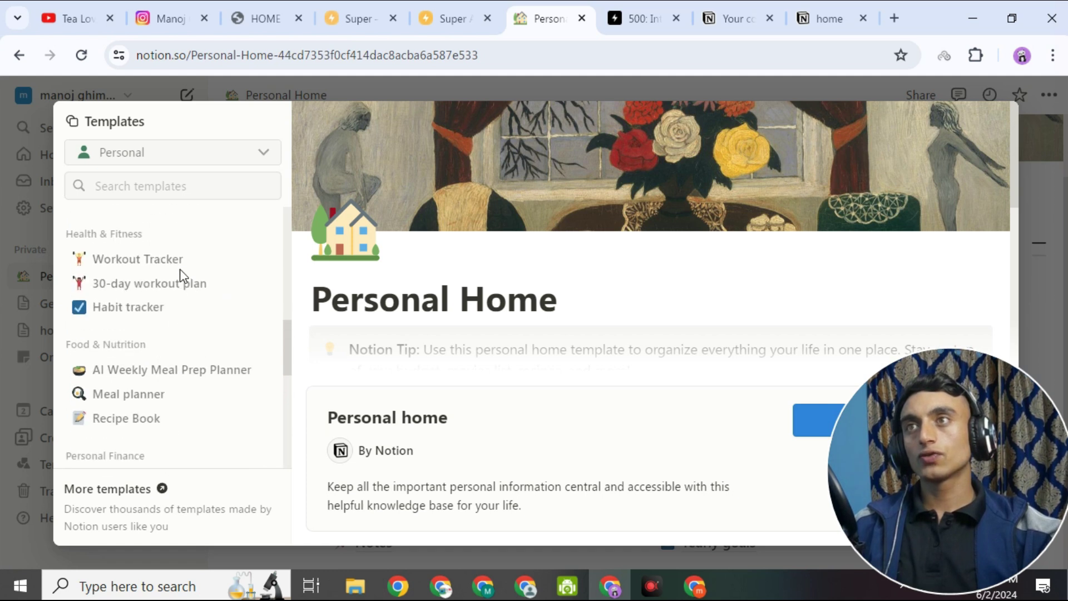
scroll(176, 317, "up", 3)
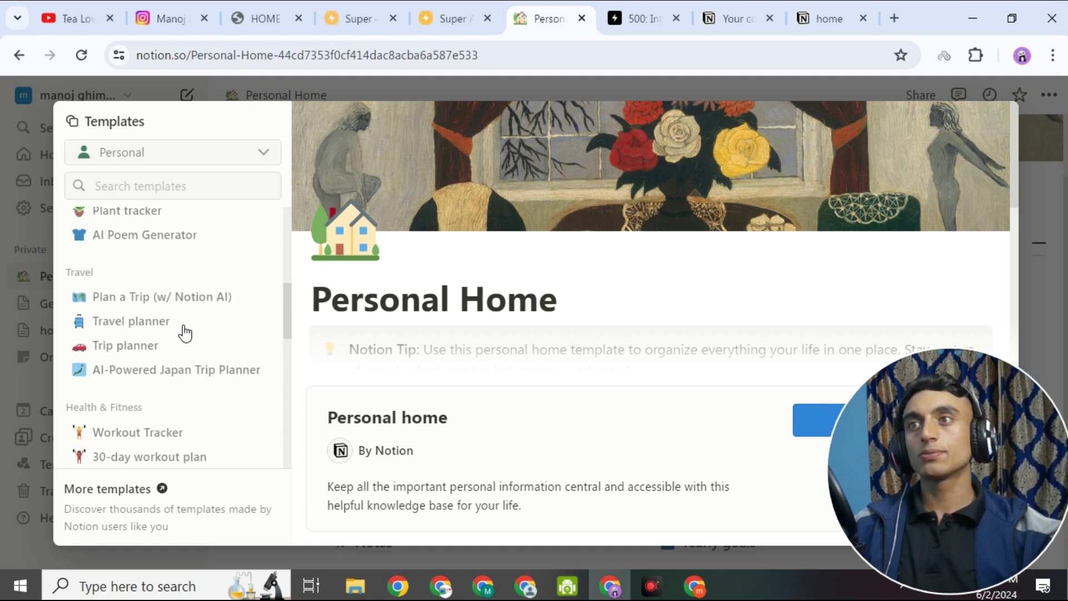
scroll(183, 345, "up", 2)
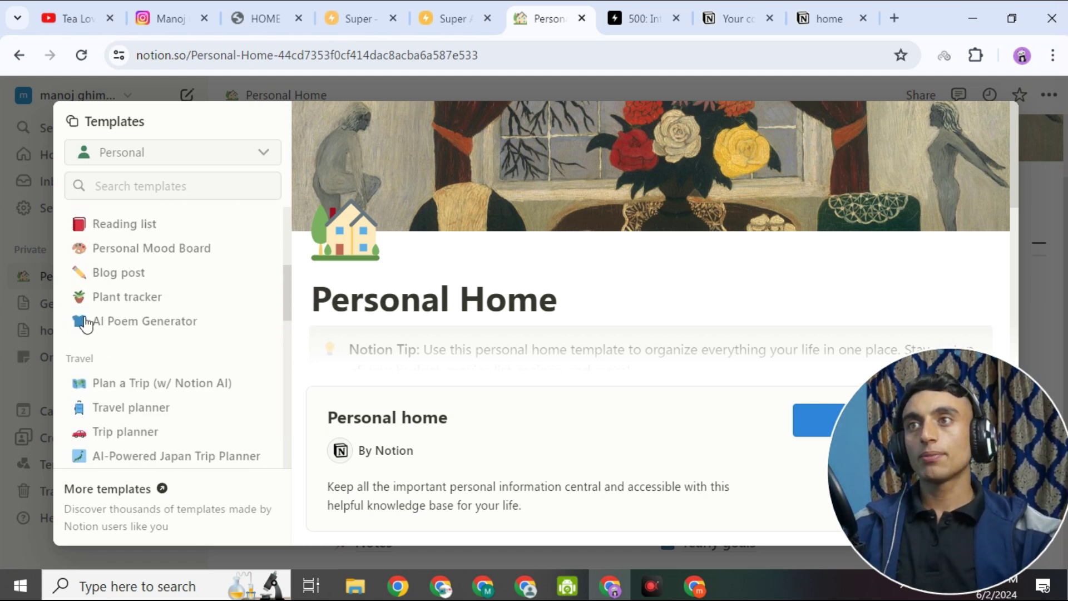
left_click(137, 275)
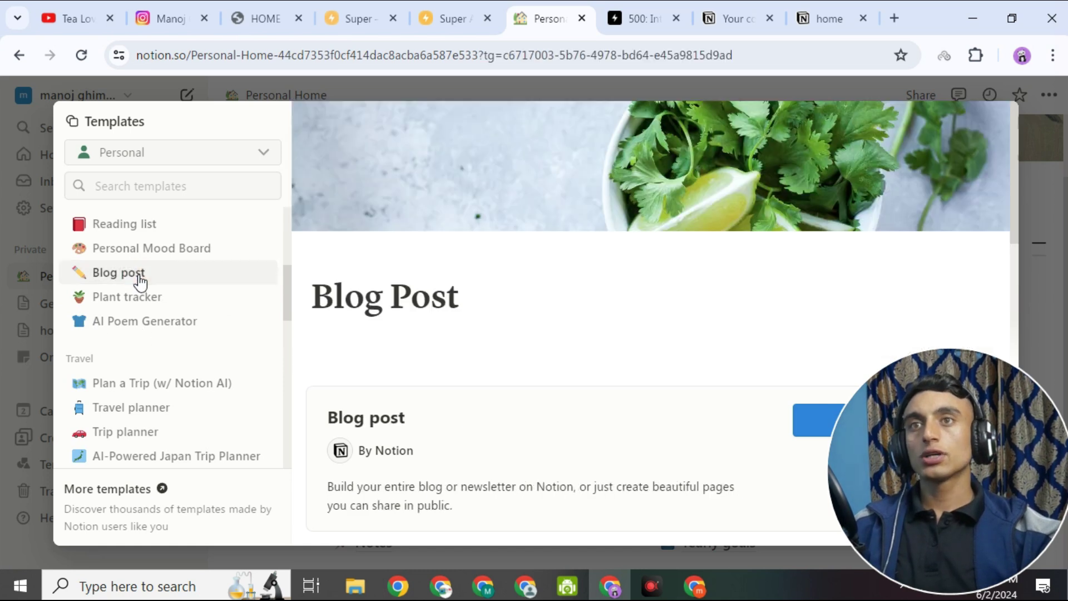
left_click(797, 420)
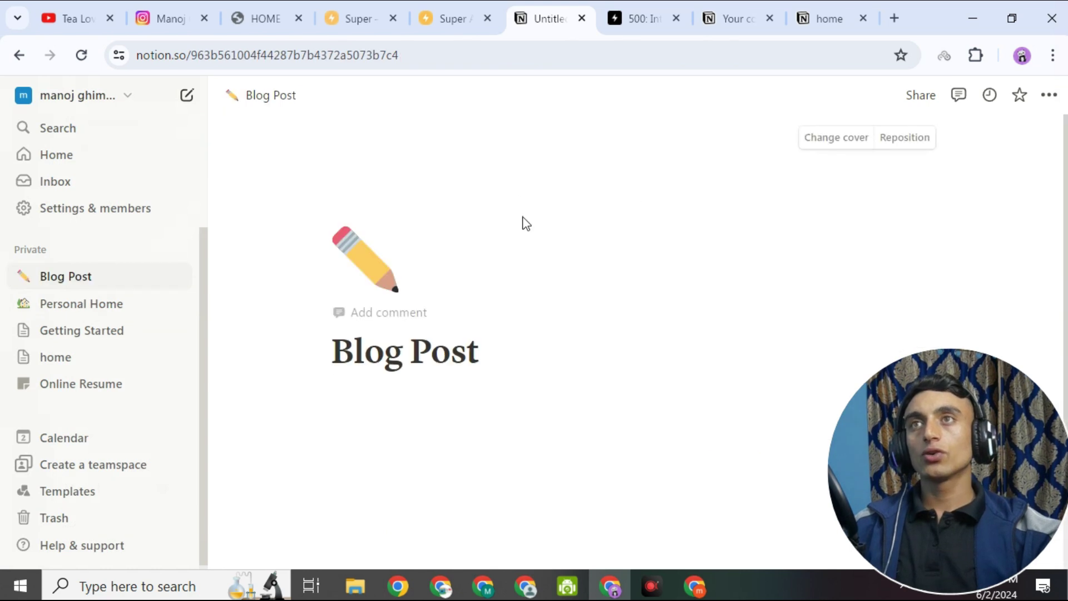
Step: Publish the Blog Post page to the web and copy its public link
scroll(351, 286, "down", 3)
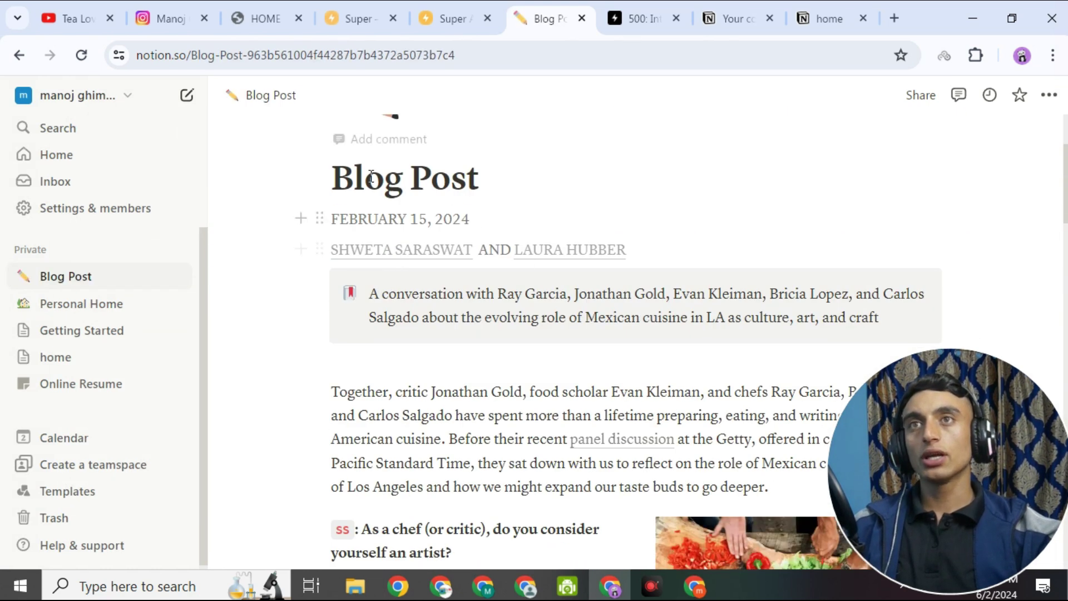
scroll(374, 257, "down", 10)
scroll(671, 200, "down", 15)
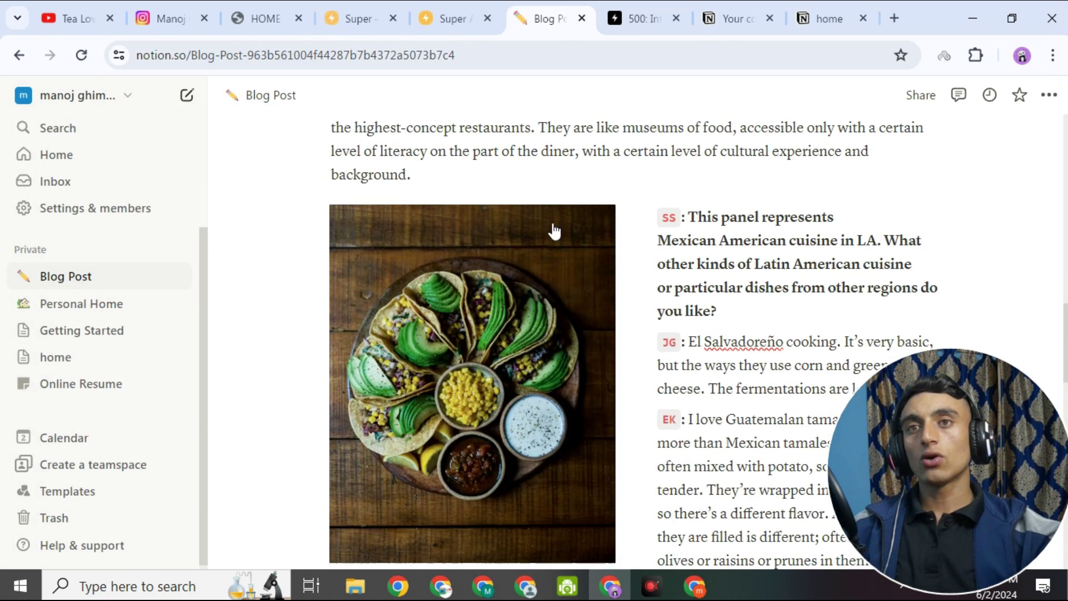
left_click(921, 95)
left_click(704, 132)
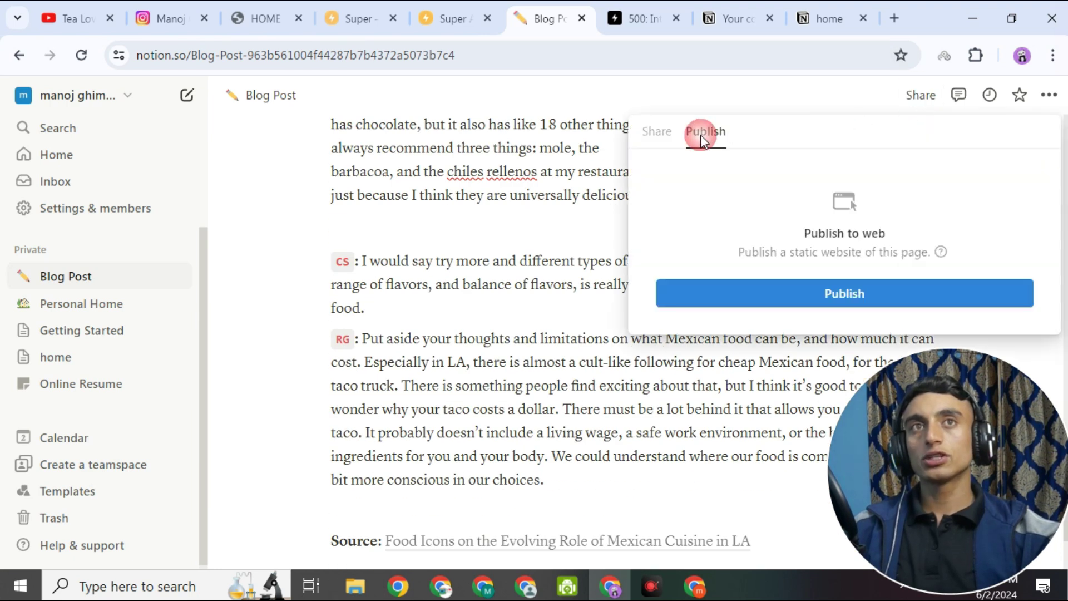
left_click(896, 300)
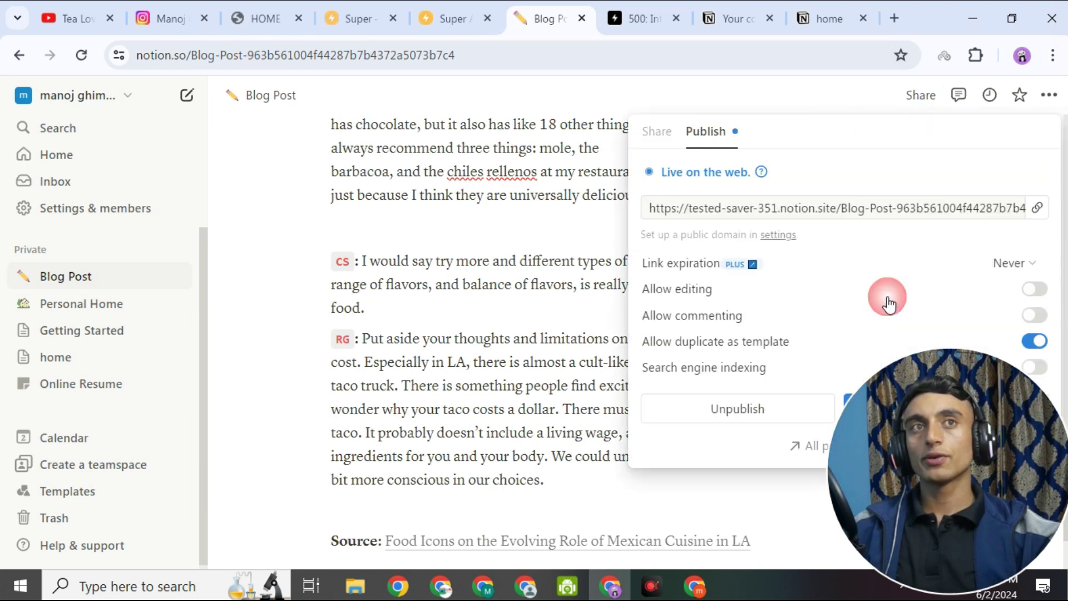
left_click(1035, 208)
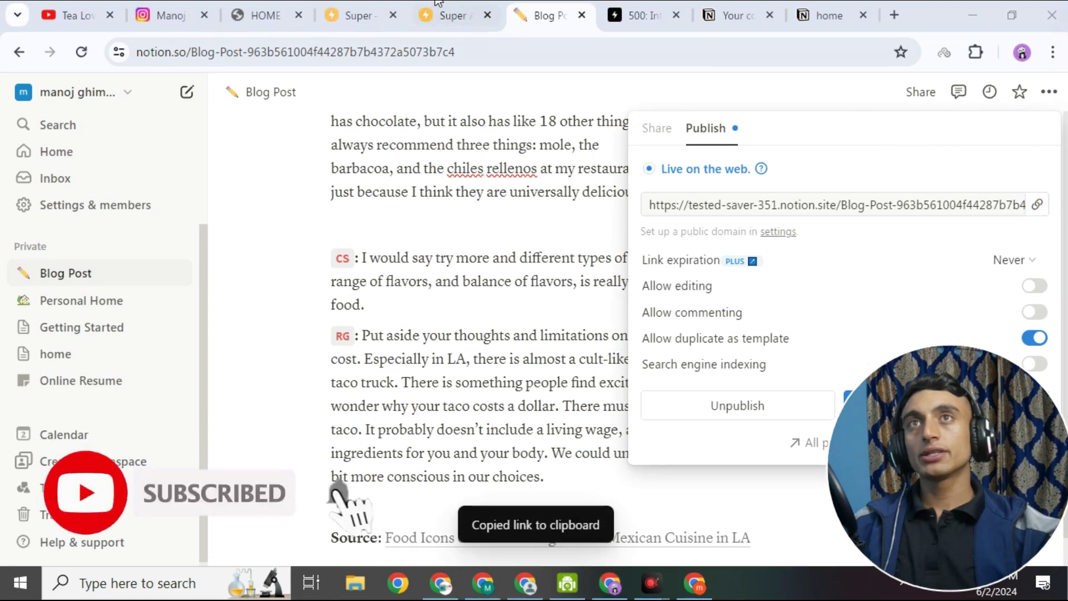
left_click(443, 6)
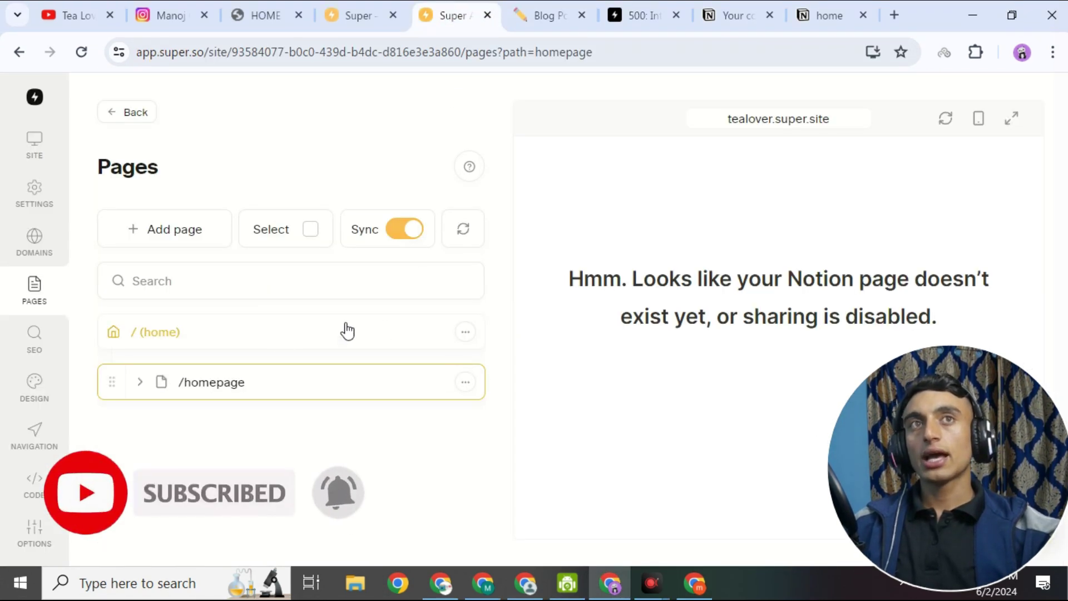
Step: Create a 'blog' page linked to the Blog Post's Notion URL, then open tealover.super.site/blog
left_click(187, 231)
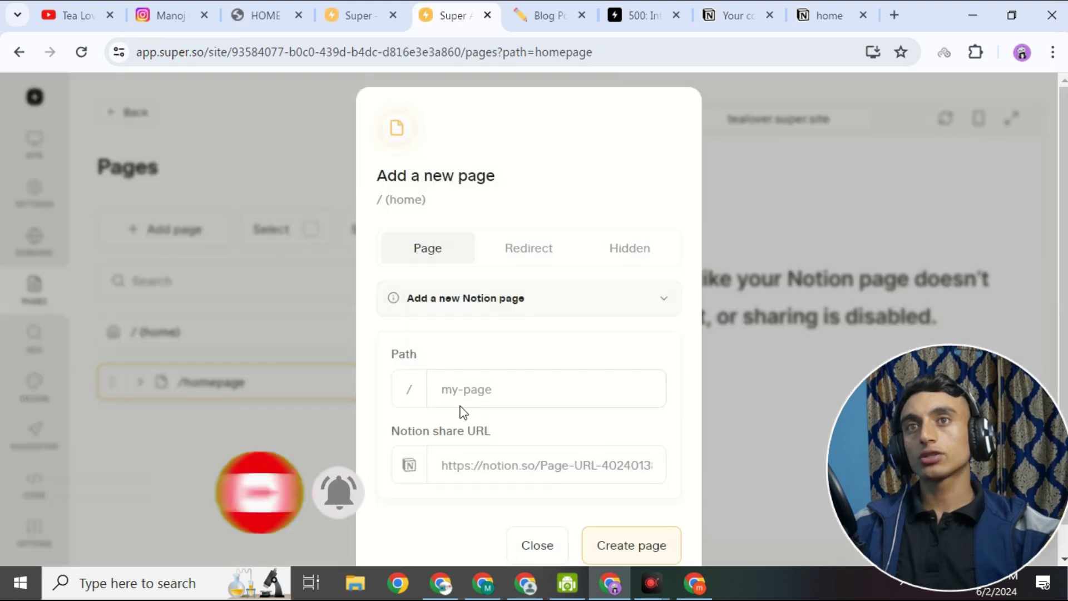
left_click(470, 386)
type("blog")
left_click(532, 464)
right_click(526, 458)
left_click(572, 267)
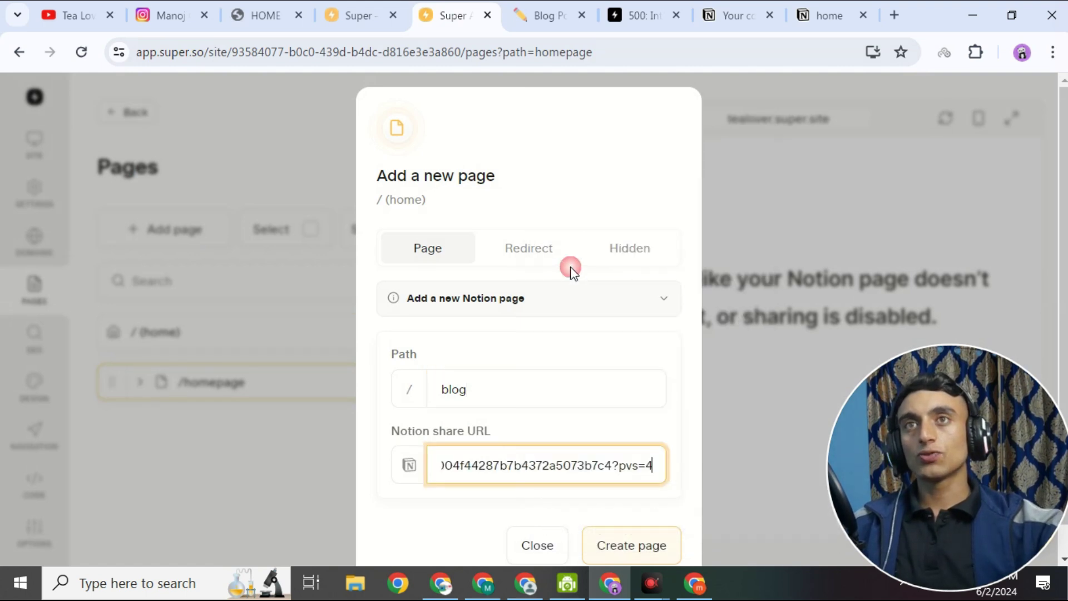
scroll(584, 275, "down", 1)
left_click(646, 518)
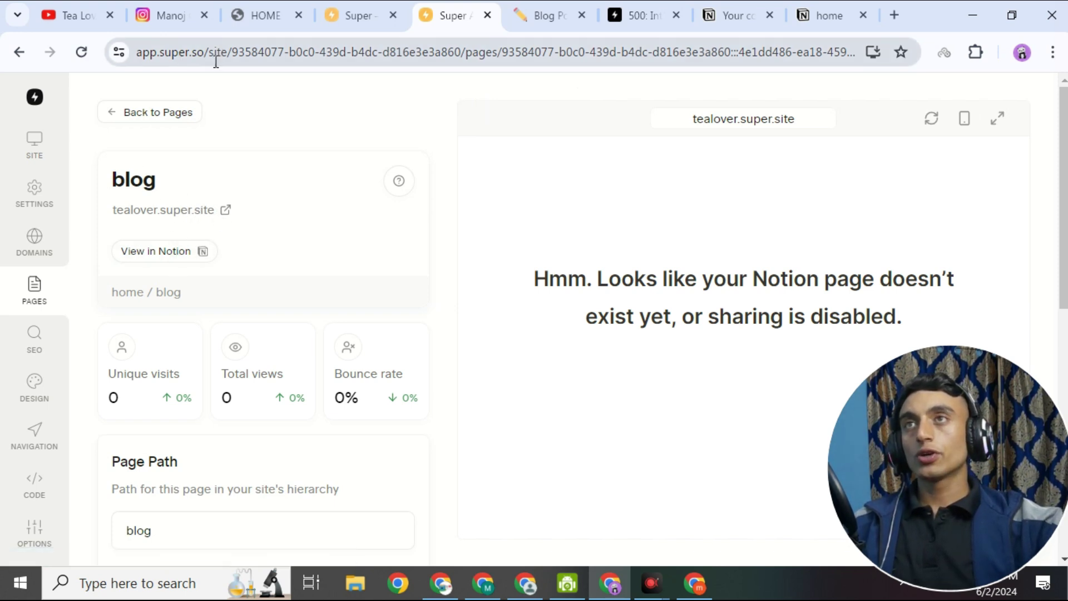
left_click(195, 210)
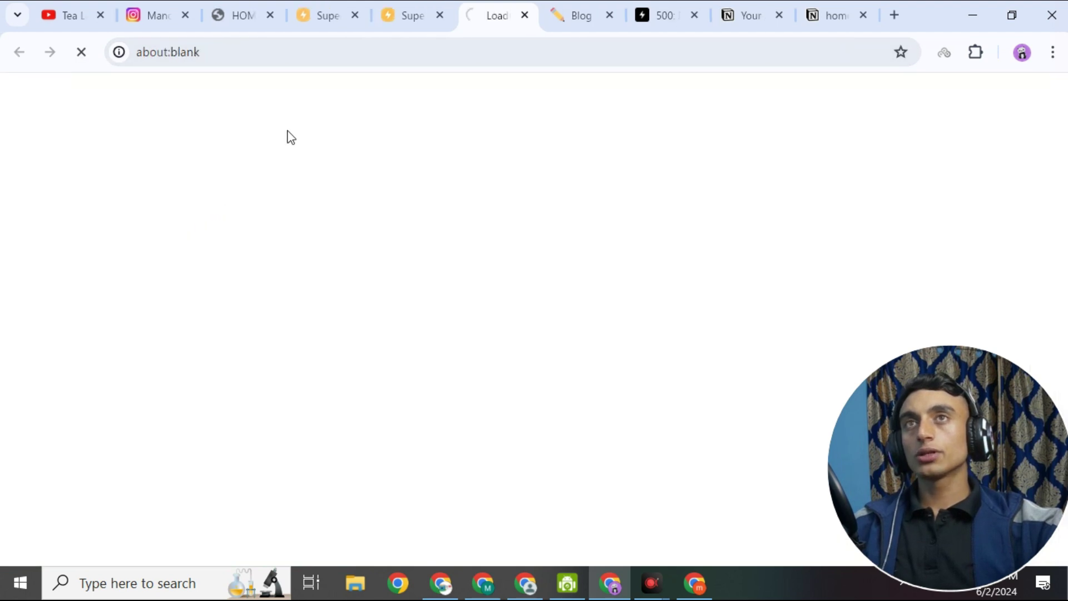
Step: Go from the missing blog page to the tealover.super.site home, then return to Instagram
left_click(282, 93)
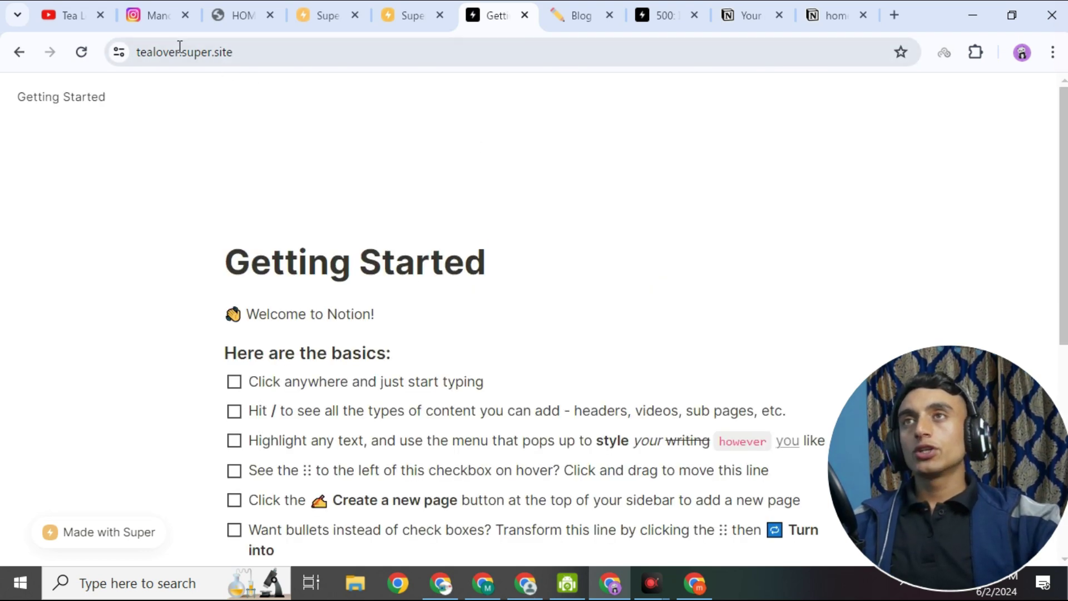
left_click(281, 57)
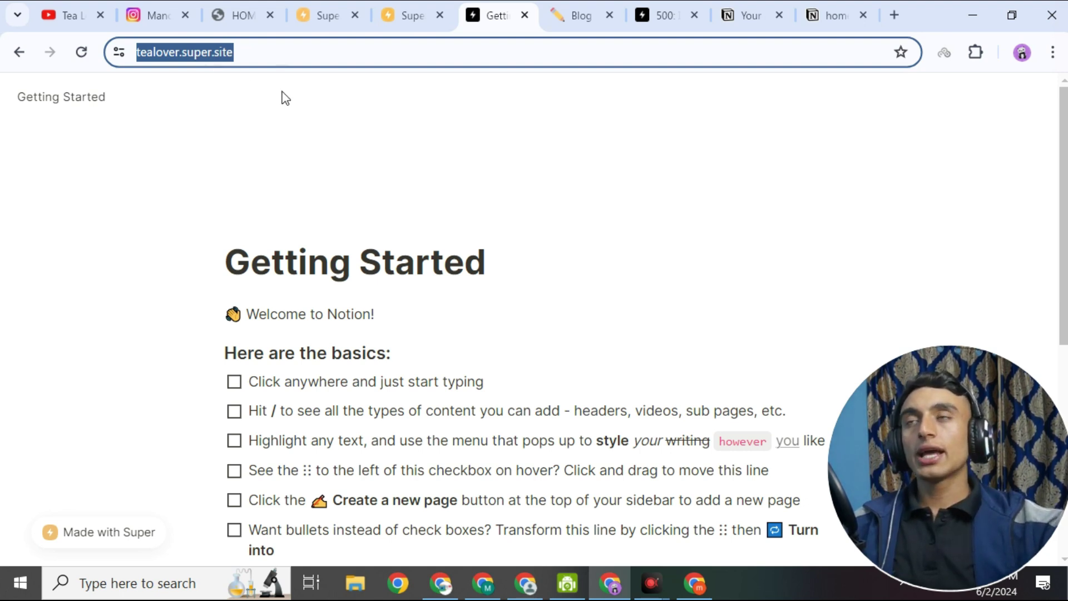
left_click(142, 16)
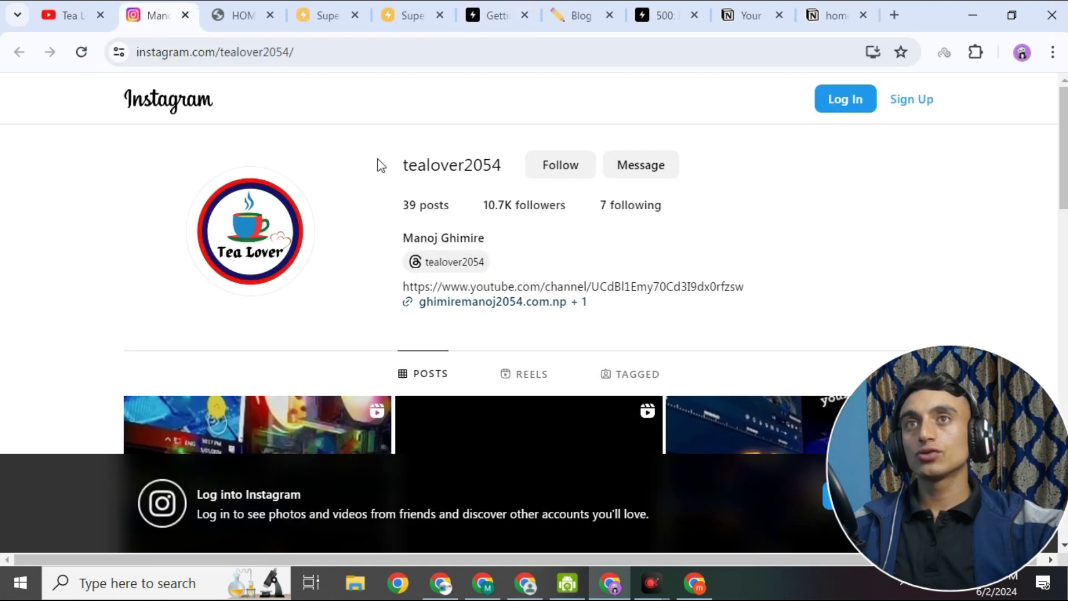
left_click_drag(377, 165, 502, 165)
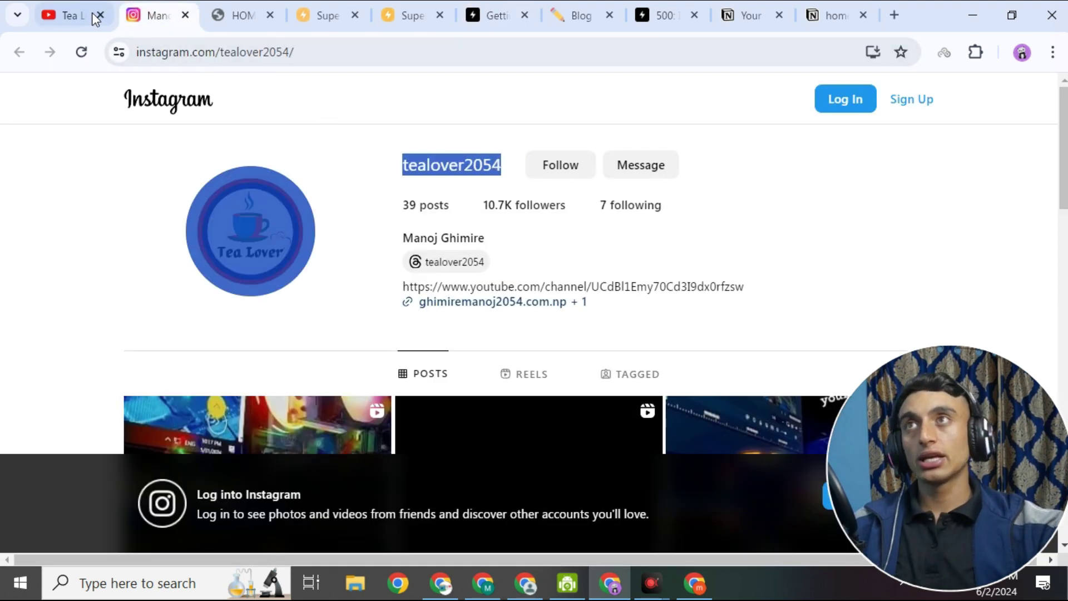
left_click(323, 15)
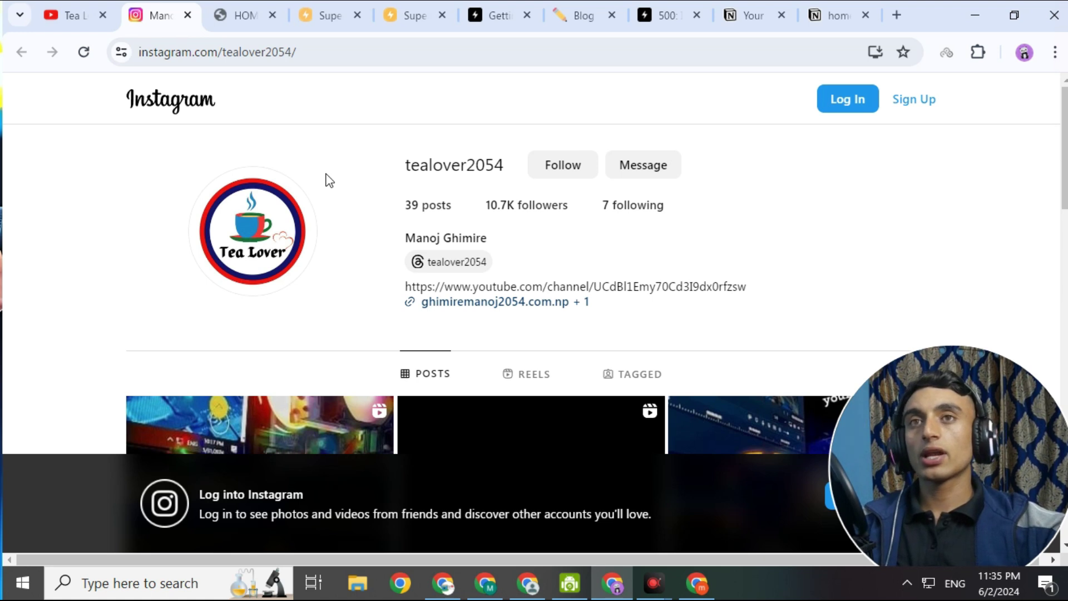
scroll(535, 226, "down", 4)
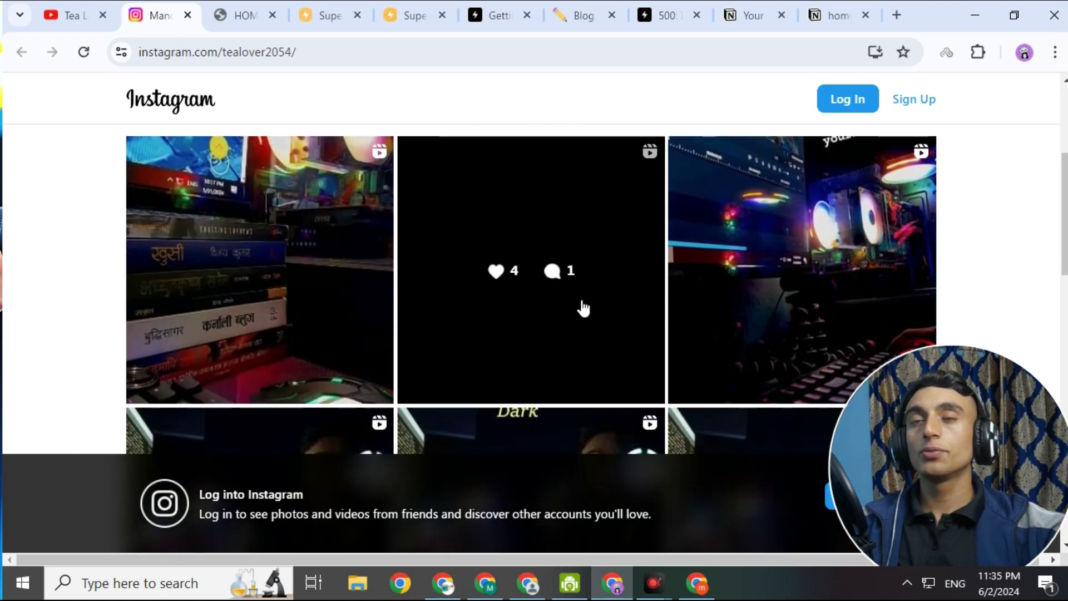